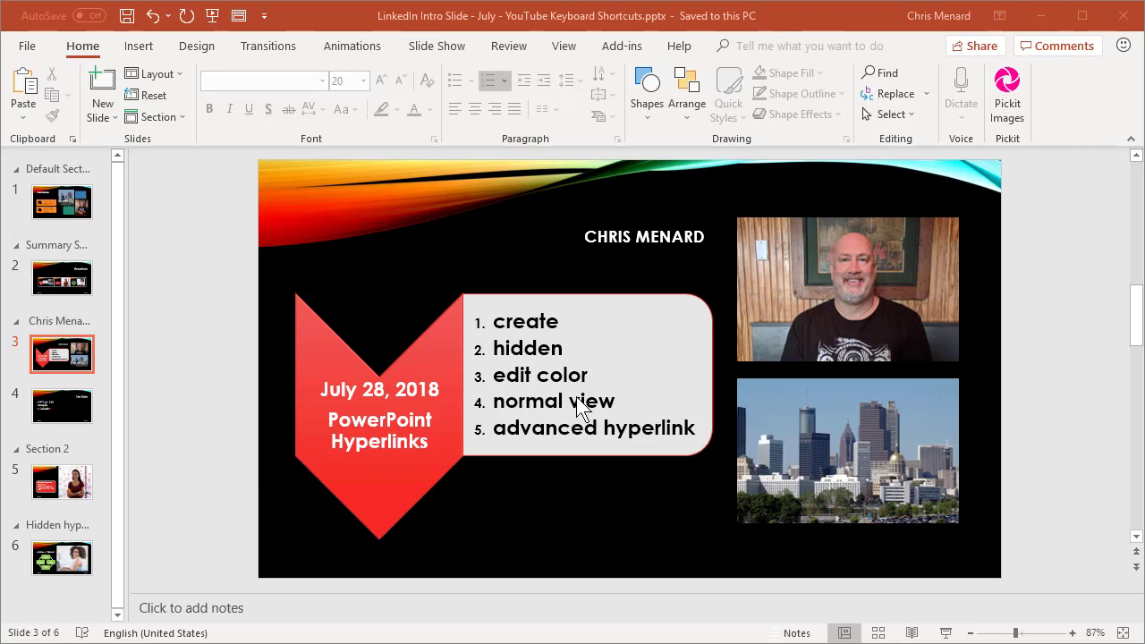
Step: Select the word 'create' and bring up its Link menu showing the recent support.office.com article
{"action": "double_click", "coordinate": [527, 322]}
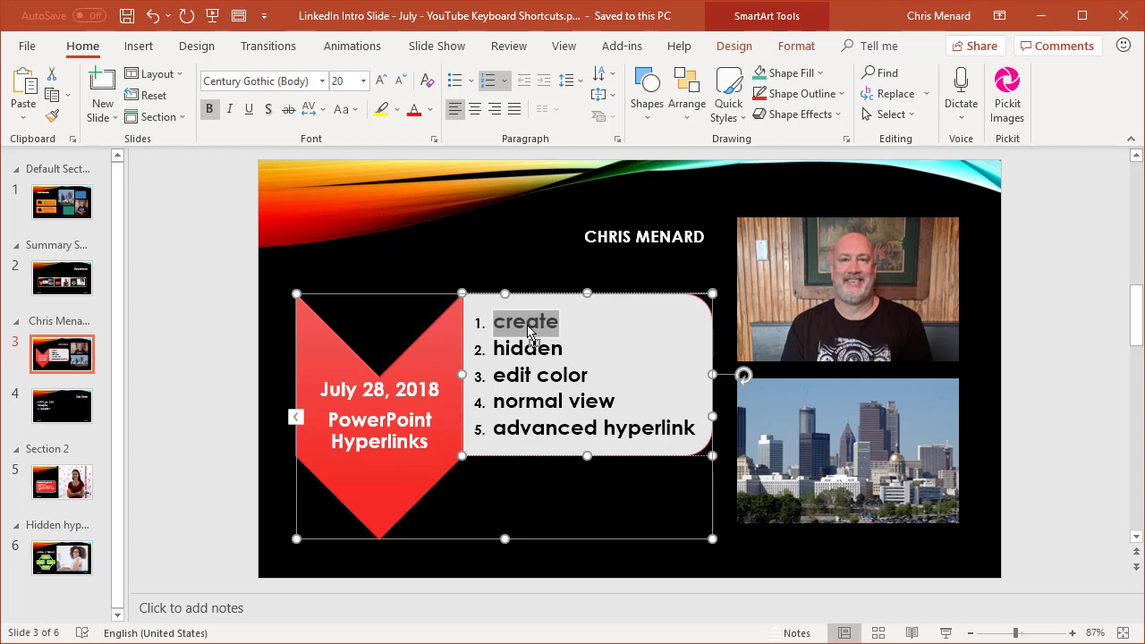
{"action": "right_click", "coordinate": [527, 325]}
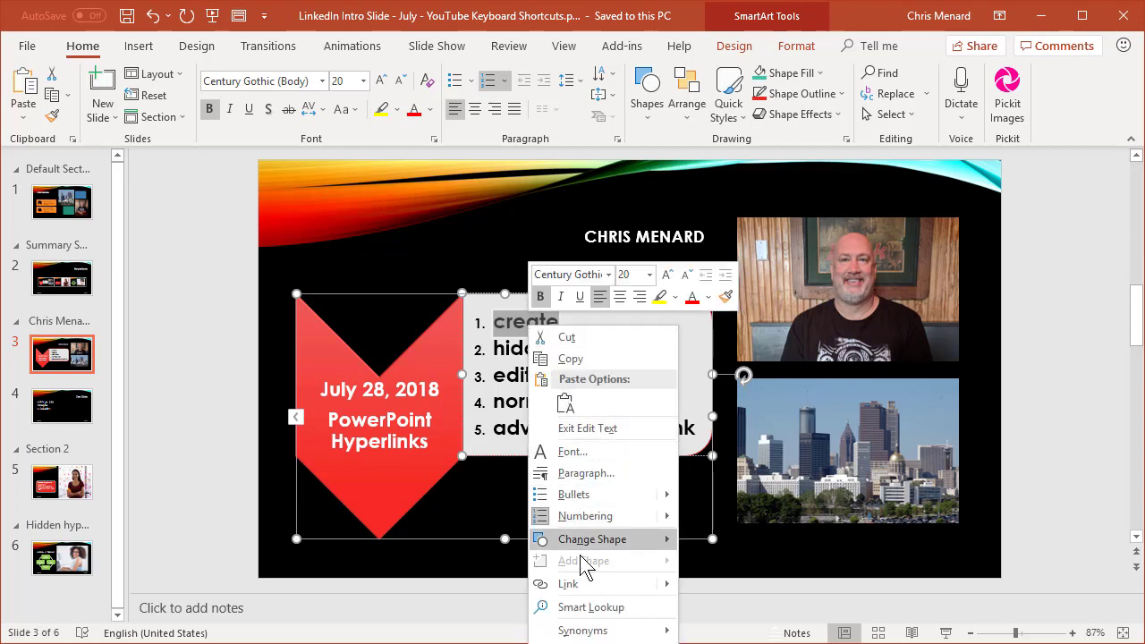
{"action": "mouse_move", "coordinate": [584, 585]}
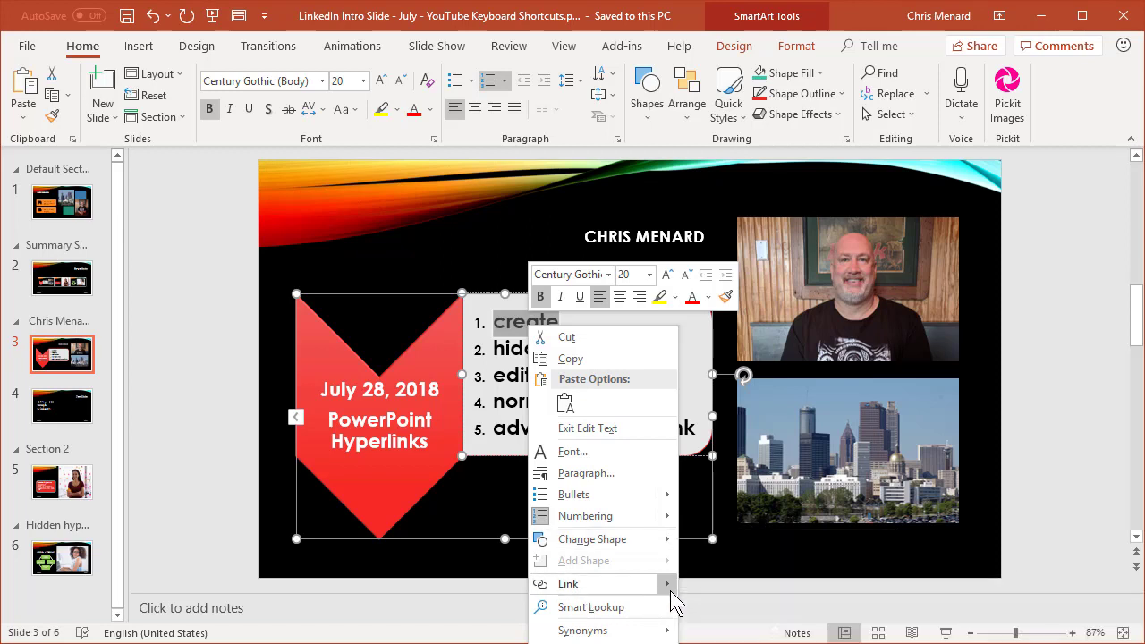
{"action": "mouse_move", "coordinate": [669, 588]}
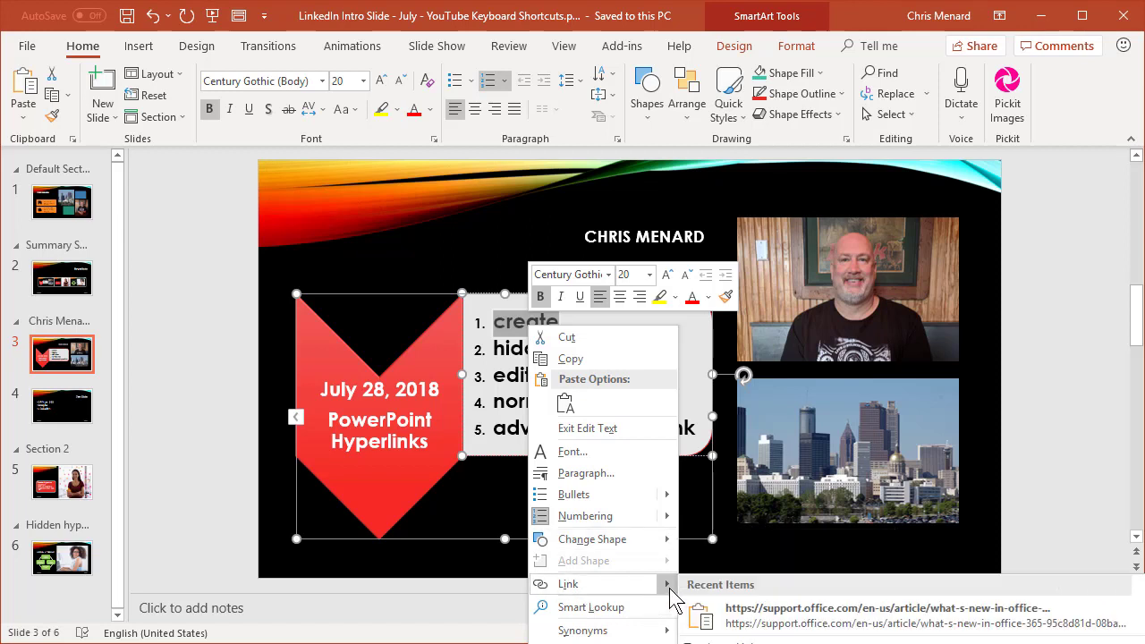
Step: Link 'create' to the recent Office support article and follow the link into the browser
{"action": "left_click", "coordinate": [742, 617]}
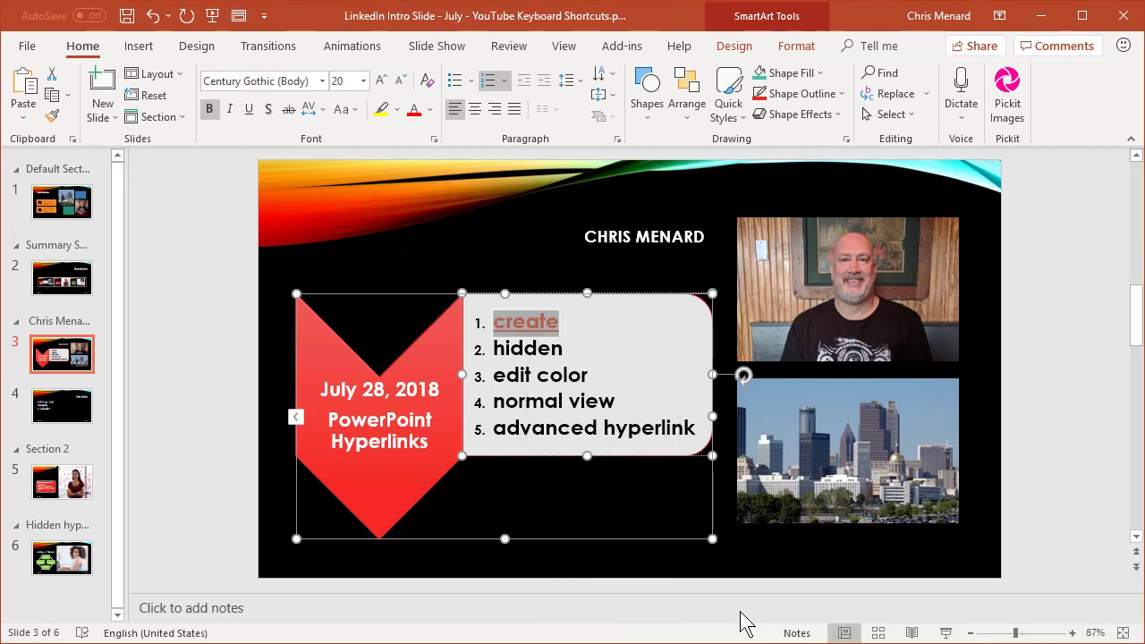
{"action": "left_click", "coordinate": [641, 340]}
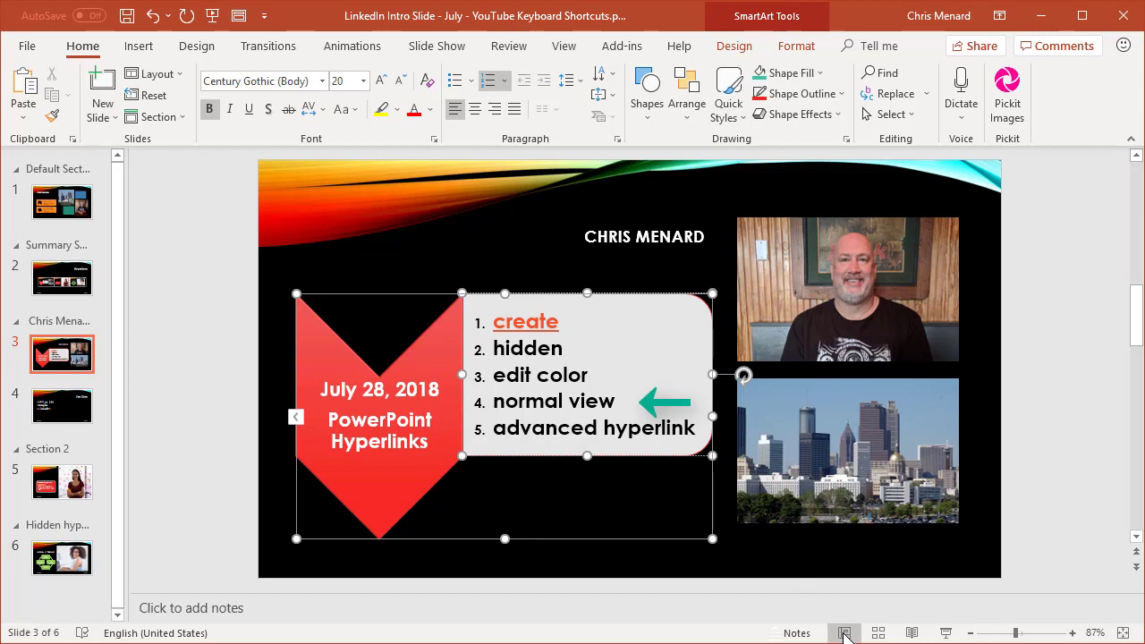
{"action": "mouse_move", "coordinate": [527, 319]}
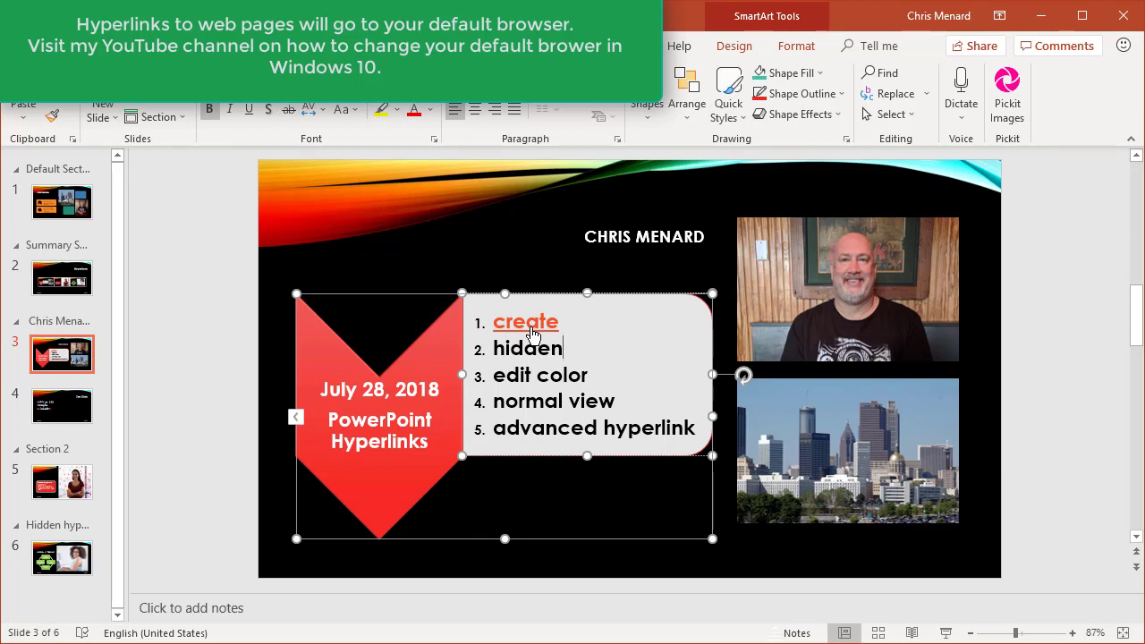
{"action": "left_click", "coordinate": [532, 330], "text": "ctrl"}
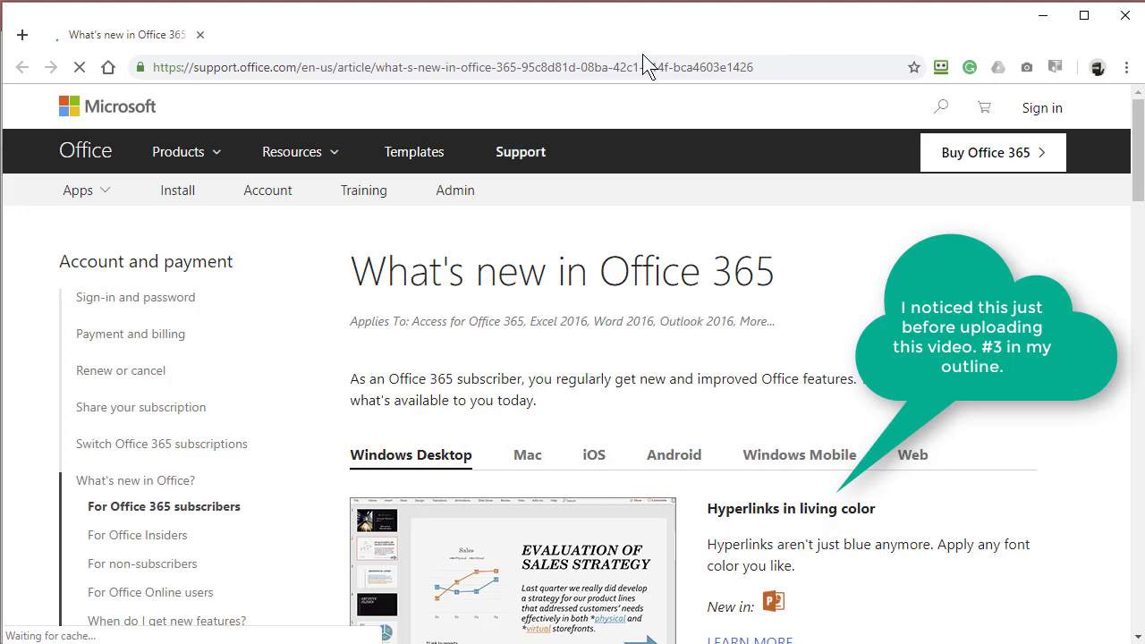
Step: Copy the support article's full web address and minimize Chrome
{"action": "left_click", "coordinate": [515, 68]}
{"action": "right_click", "coordinate": [509, 68]}
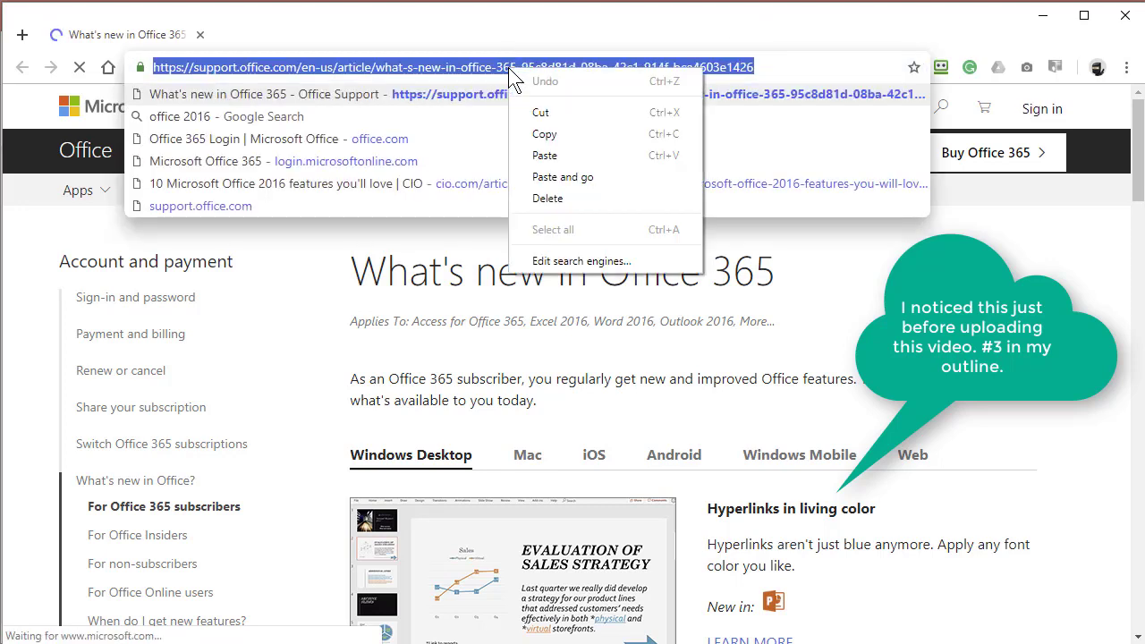
{"action": "left_click", "coordinate": [544, 134]}
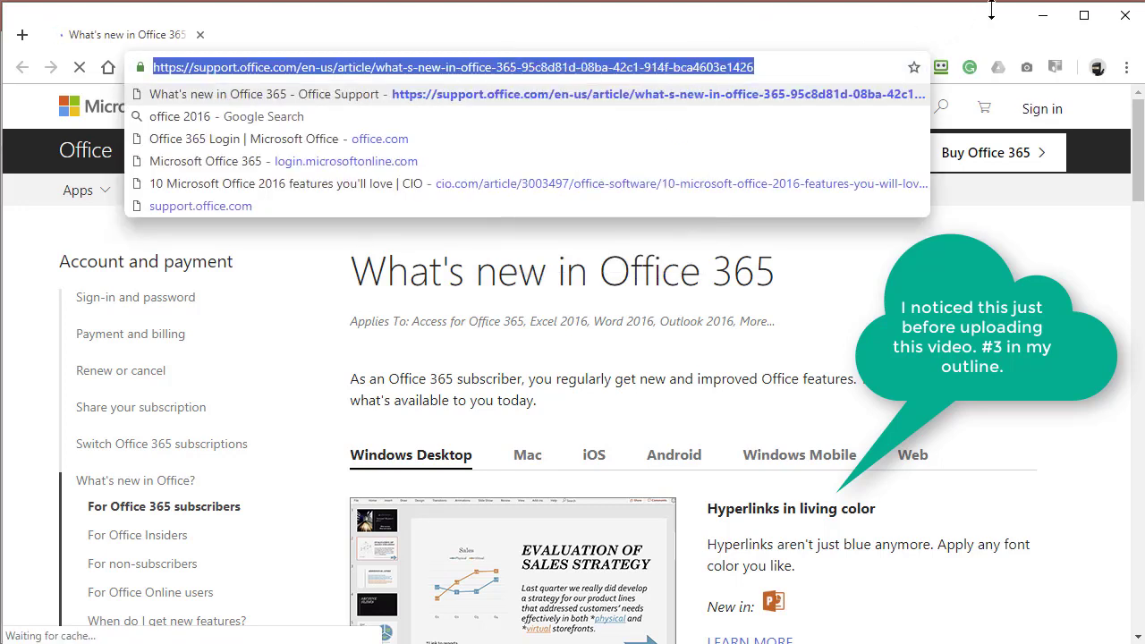
{"action": "left_click", "coordinate": [1049, 24]}
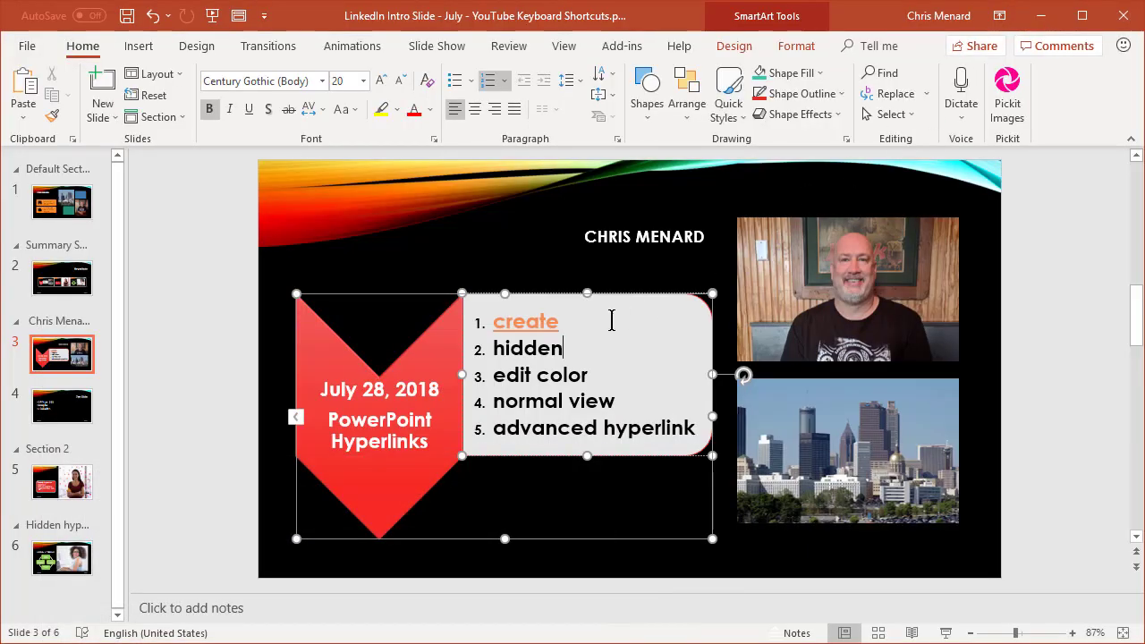
Step: Point the 'create' hyperlink to the pasted article address with ScreenTip 'What's new in O365'
{"action": "double_click", "coordinate": [528, 322]}
{"action": "right_click", "coordinate": [531, 325]}
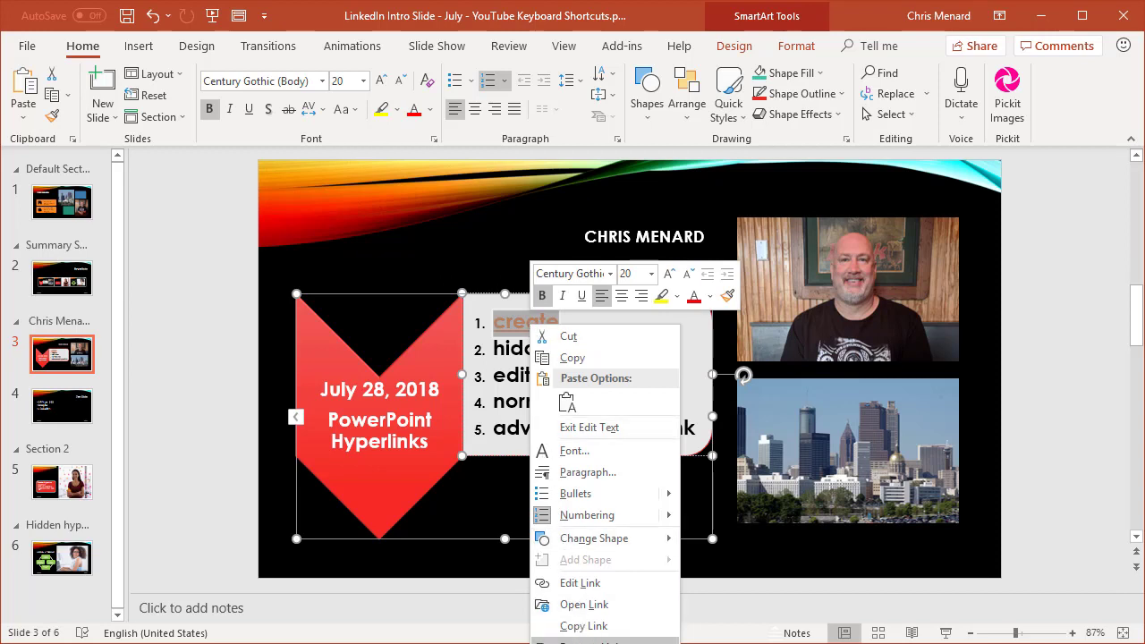
{"action": "key", "text": "Escape"}
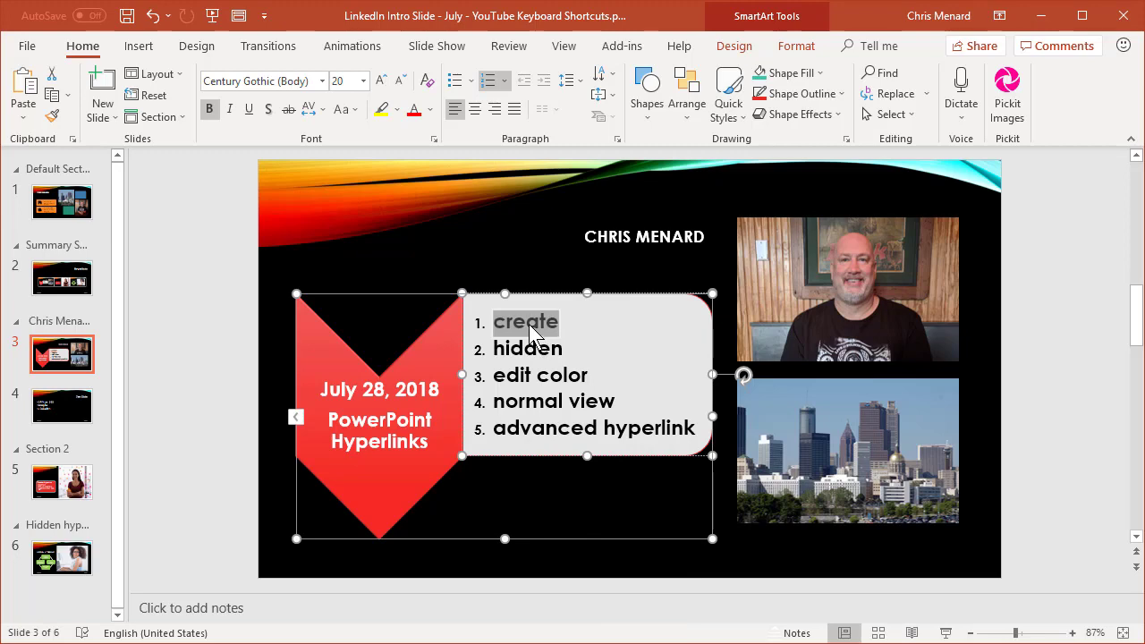
{"action": "key", "text": "ctrl+k"}
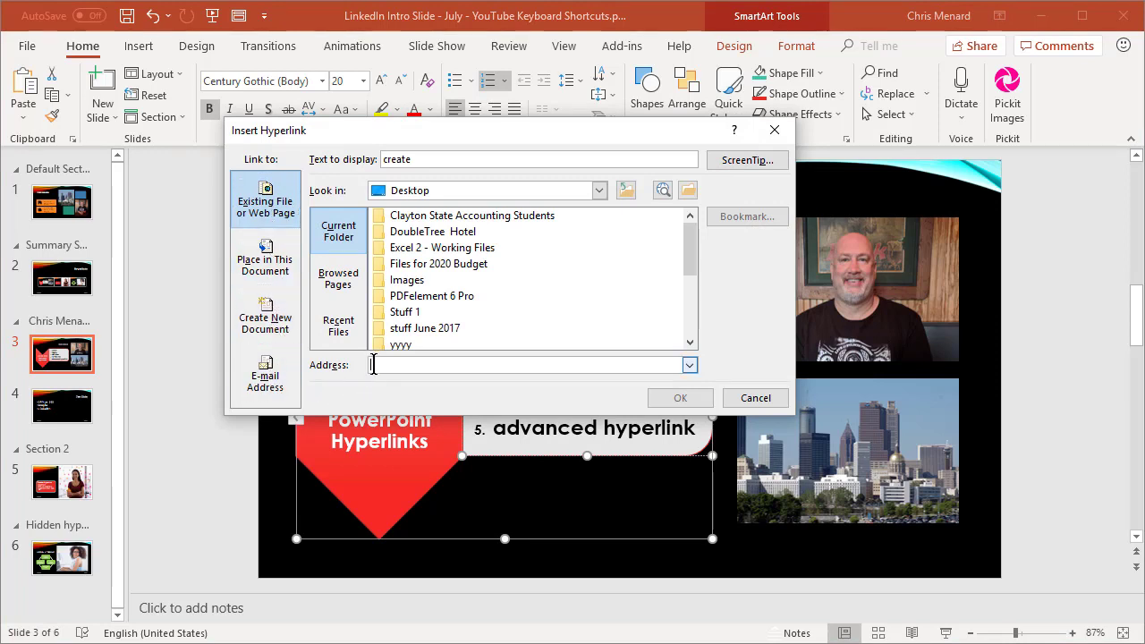
{"action": "key", "text": "ctrl+v"}
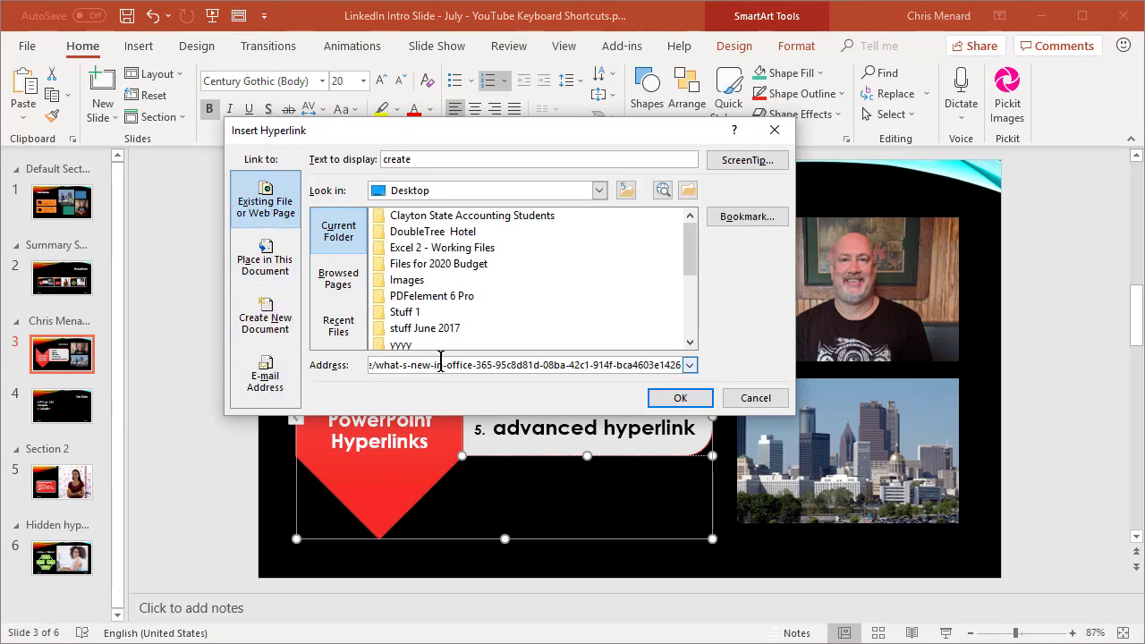
{"action": "left_click", "coordinate": [739, 165]}
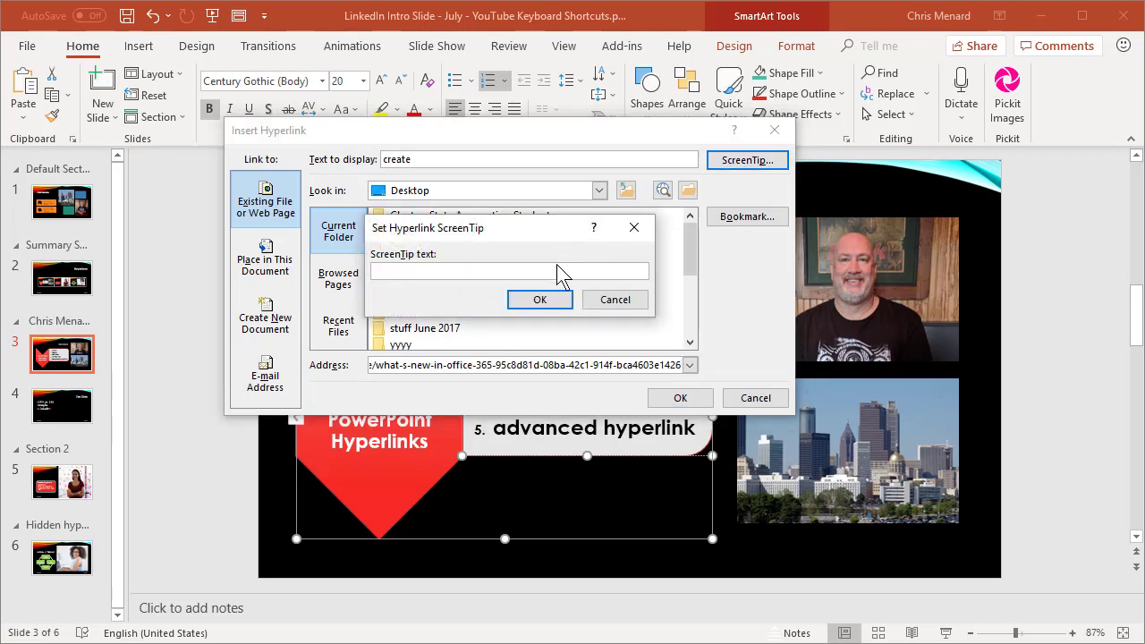
{"action": "type", "text": "What's new in O365"}
{"action": "left_click", "coordinate": [566, 304]}
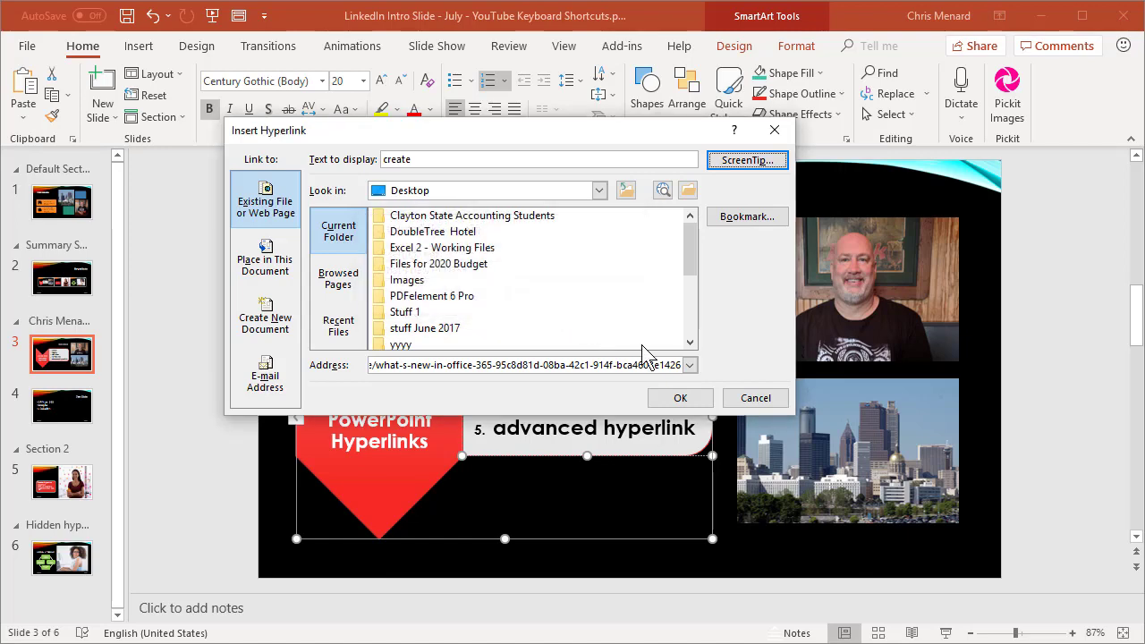
{"action": "left_click", "coordinate": [667, 400]}
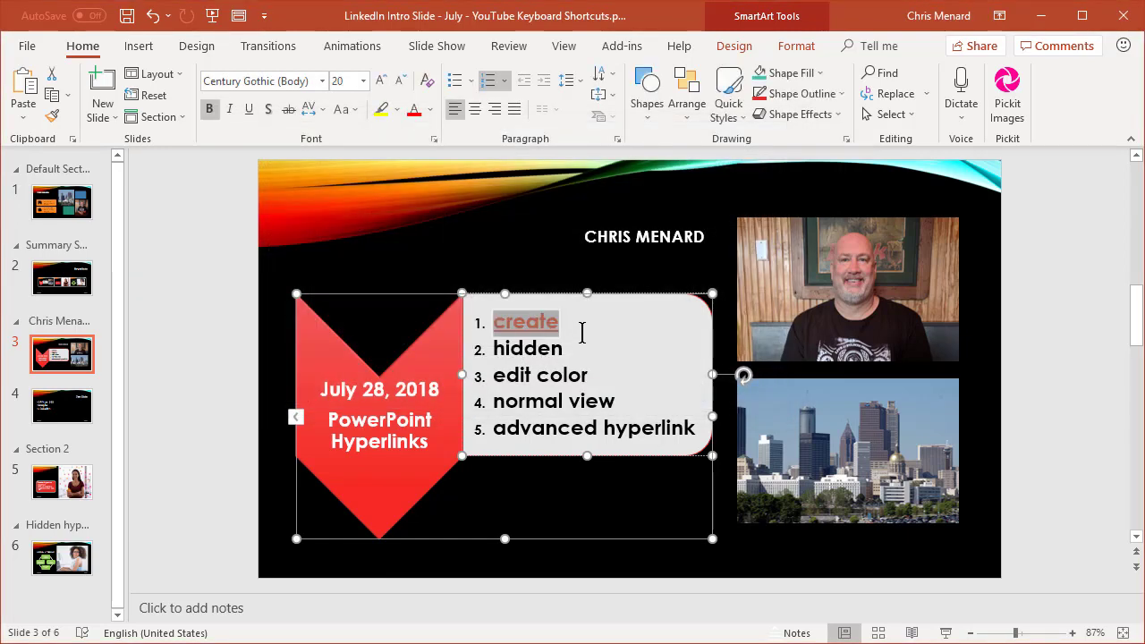
Step: Recolour the 'create' hyperlink text green via the mini toolbar, after briefly trying blue
{"action": "left_click", "coordinate": [558, 331]}
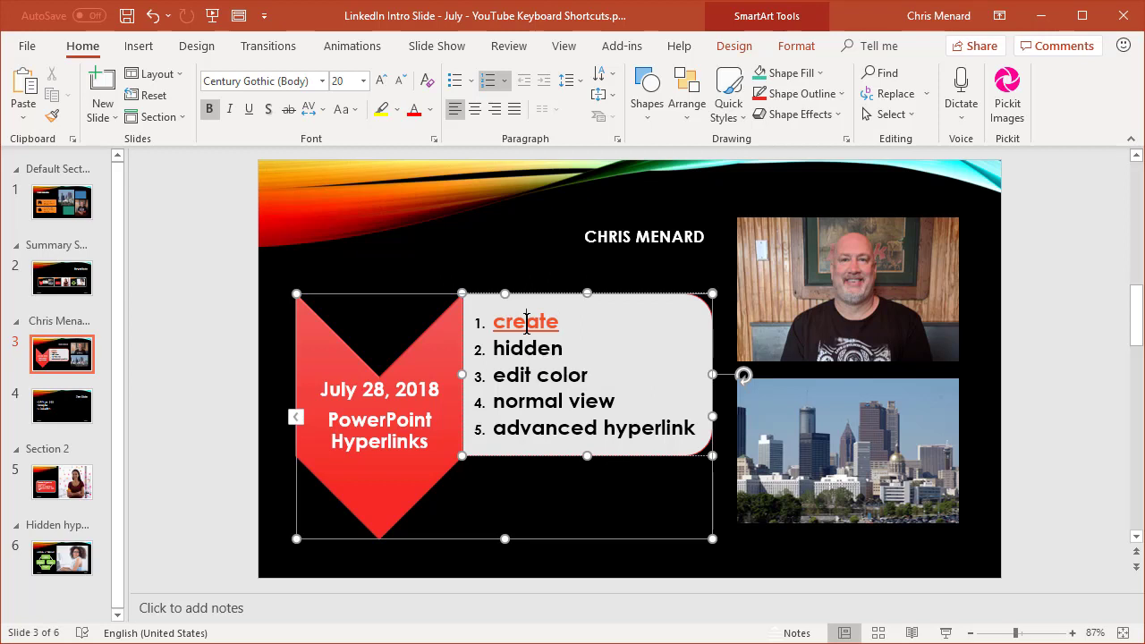
{"action": "double_click", "coordinate": [526, 322]}
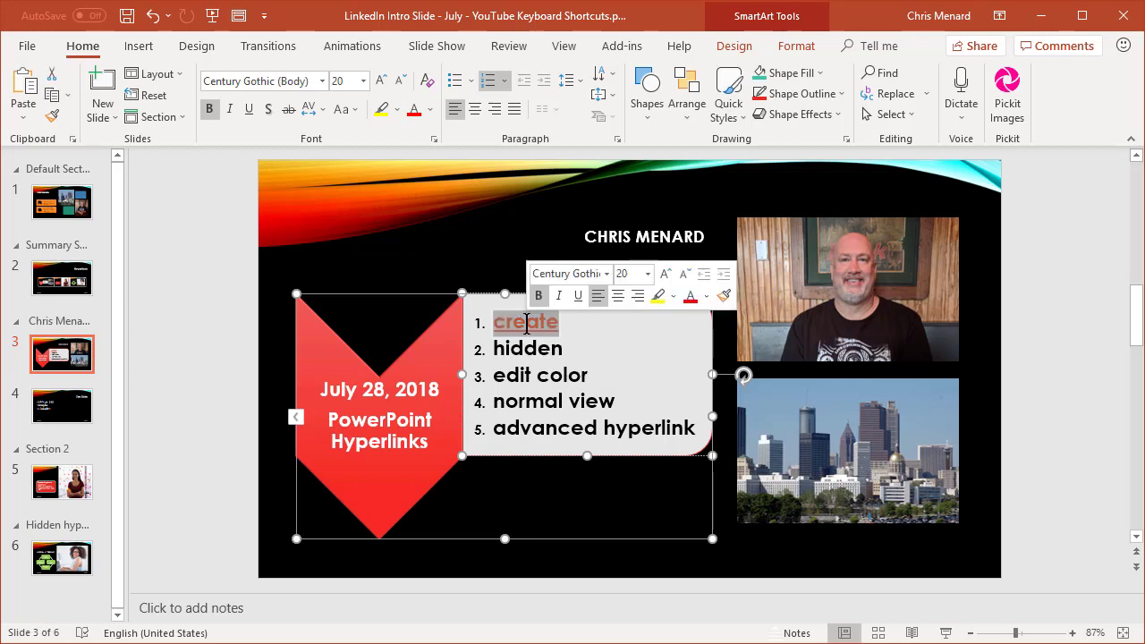
{"action": "left_click", "coordinate": [706, 300]}
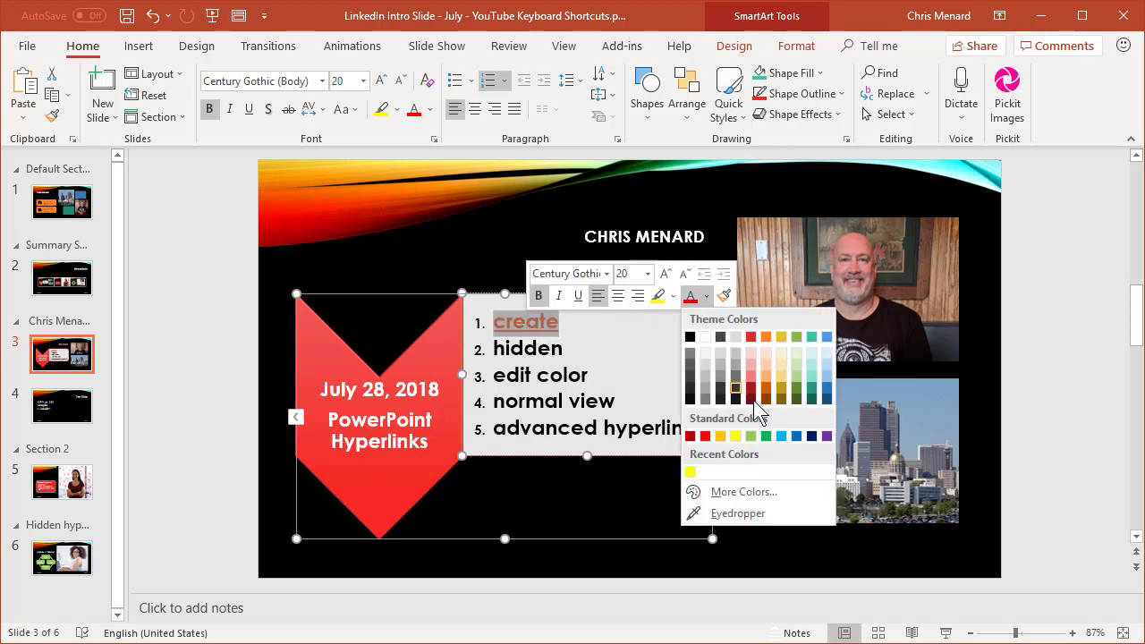
{"action": "left_click", "coordinate": [795, 436]}
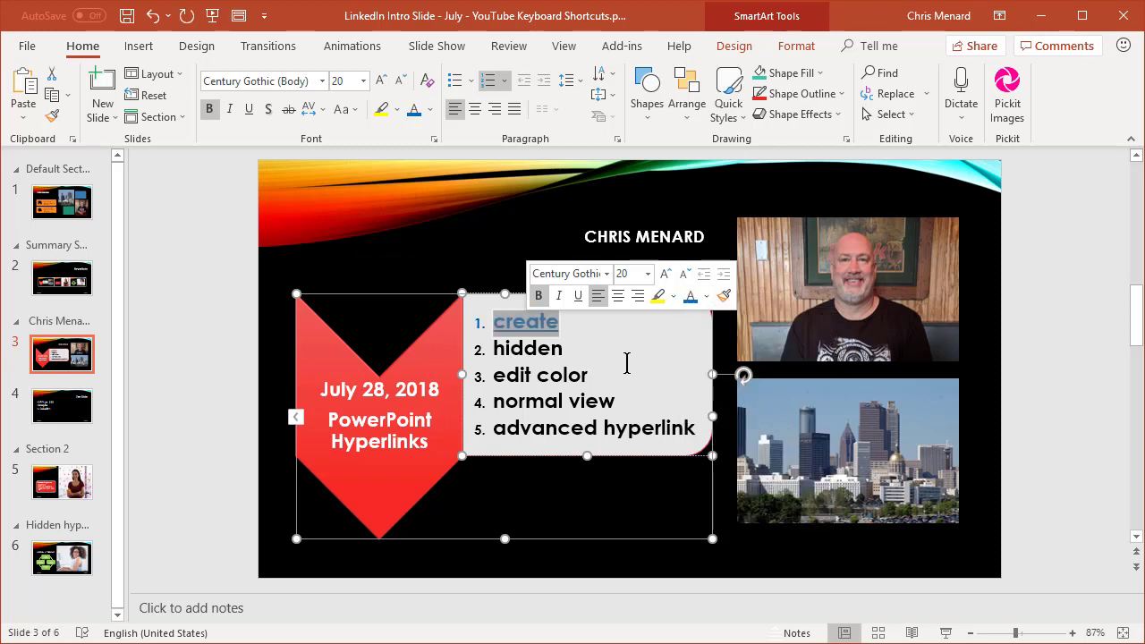
{"action": "left_click", "coordinate": [707, 299]}
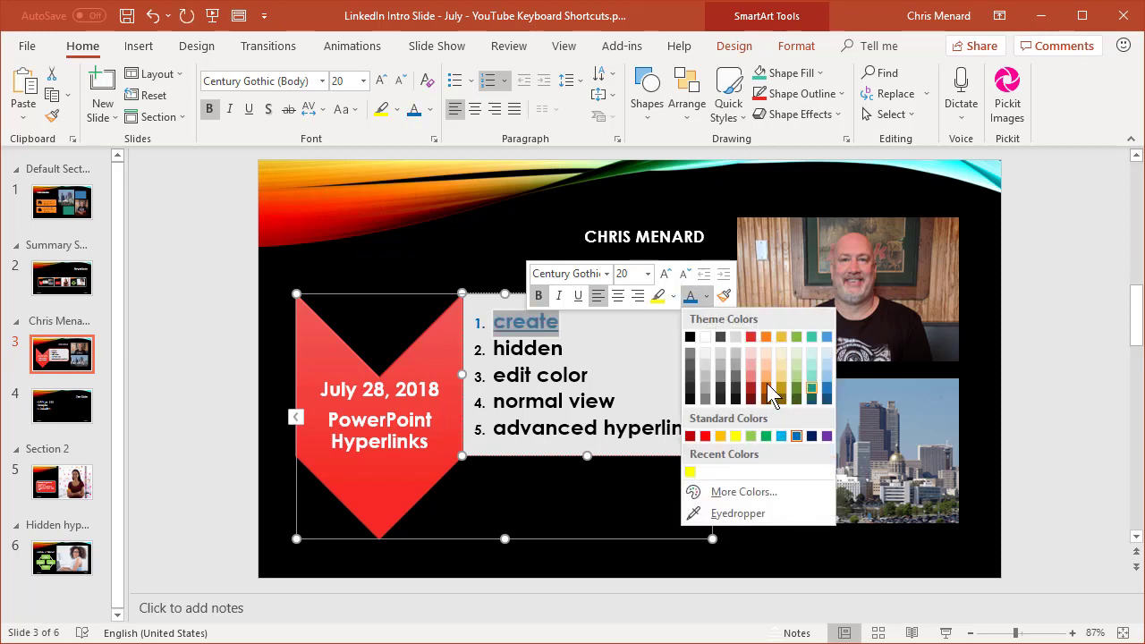
{"action": "left_click", "coordinate": [633, 357]}
{"action": "left_click", "coordinate": [601, 347]}
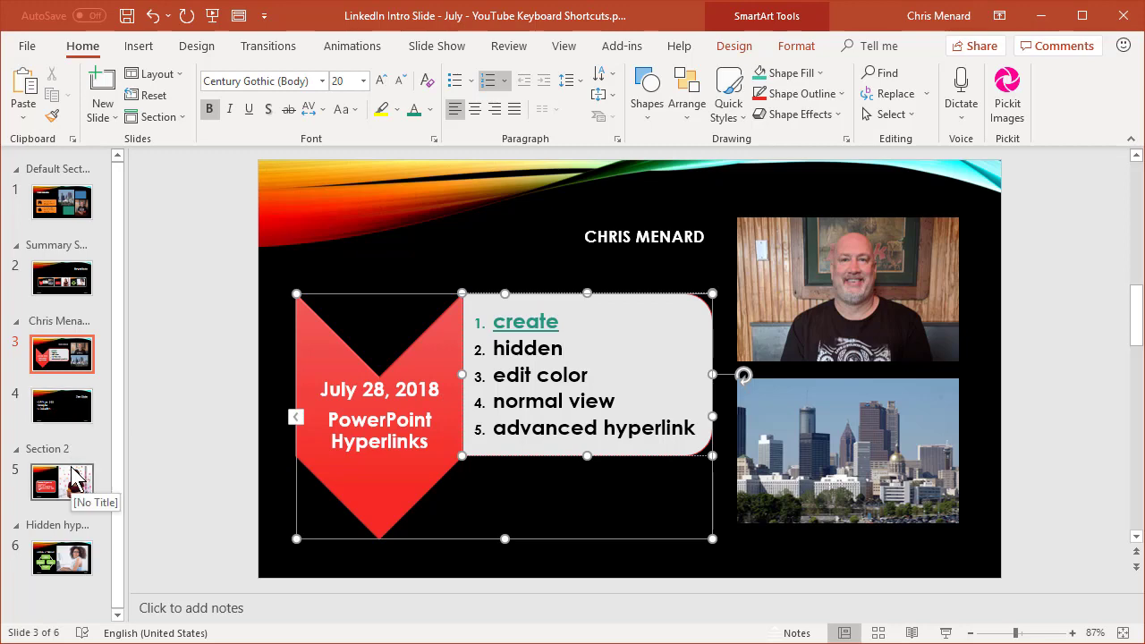
Step: Look at the Test Slide (slide 4), then move on to slide 5
{"action": "left_click", "coordinate": [75, 428]}
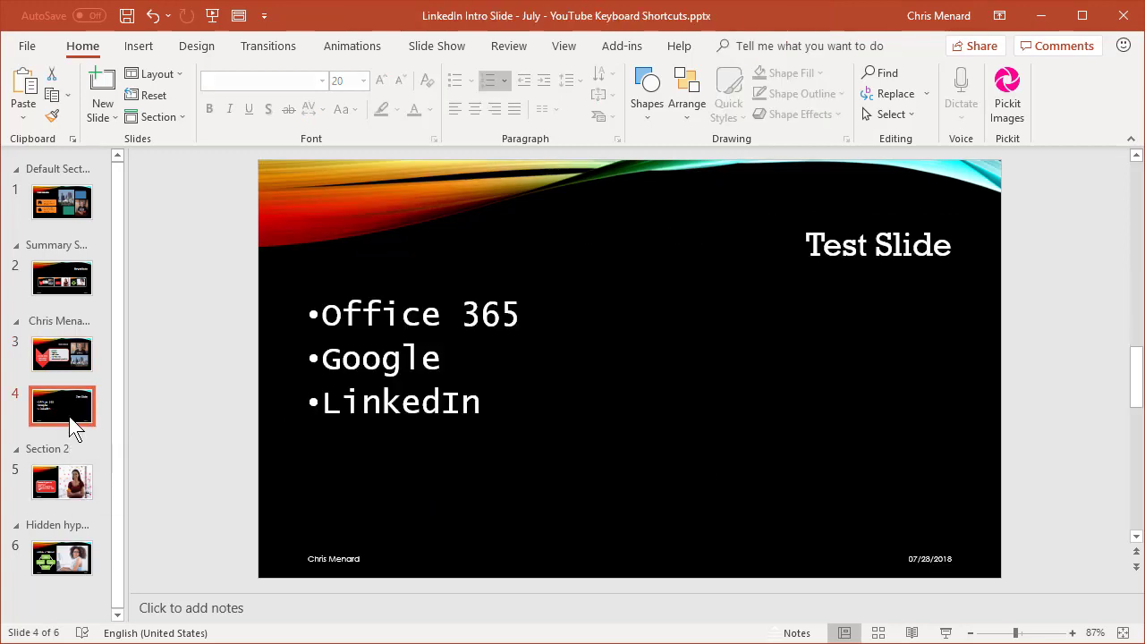
{"action": "left_click", "coordinate": [61, 474]}
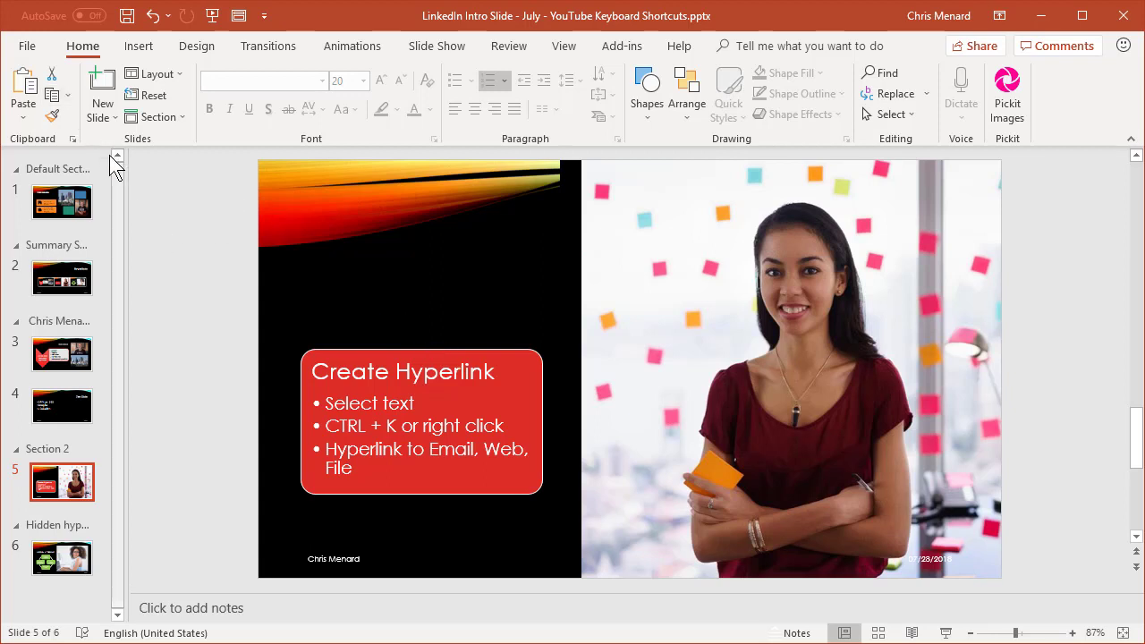
Step: Create a blank presentation and set its slides to portrait 7.5 × 13.333 in, maximizing content
{"action": "key", "text": "ctrl+n"}
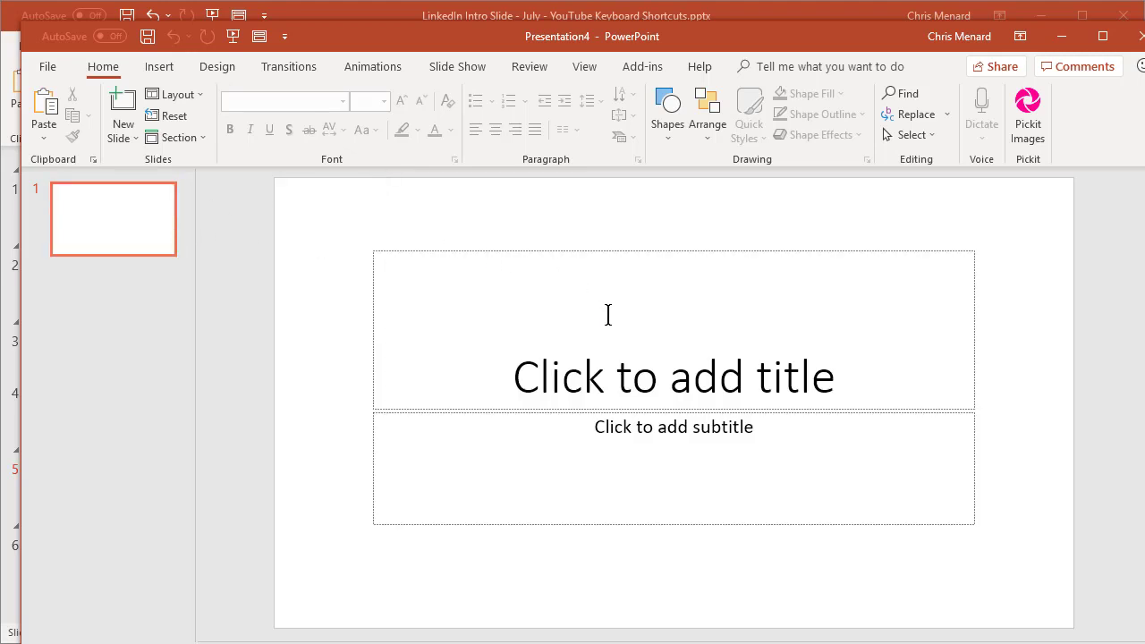
{"action": "left_click", "coordinate": [218, 67]}
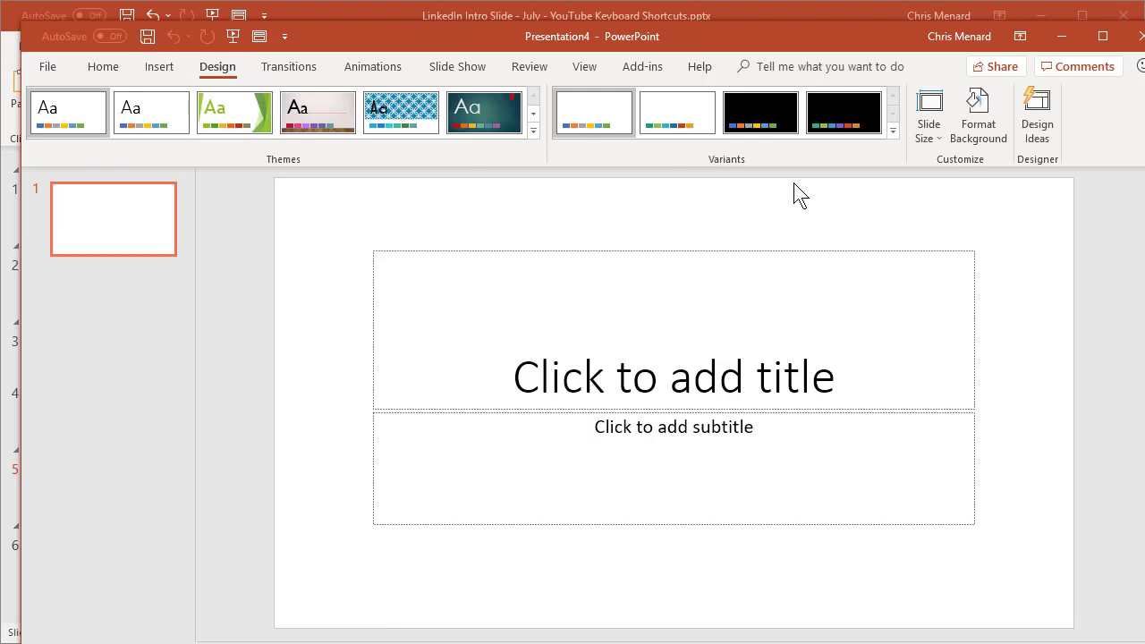
{"action": "left_click", "coordinate": [937, 140]}
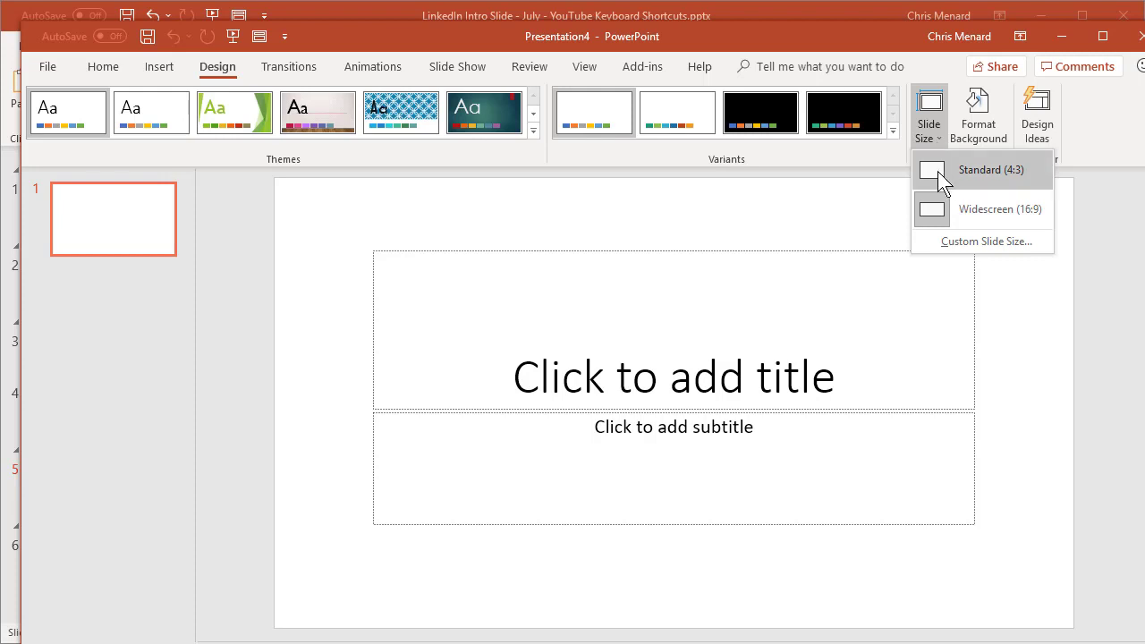
{"action": "left_click", "coordinate": [958, 242]}
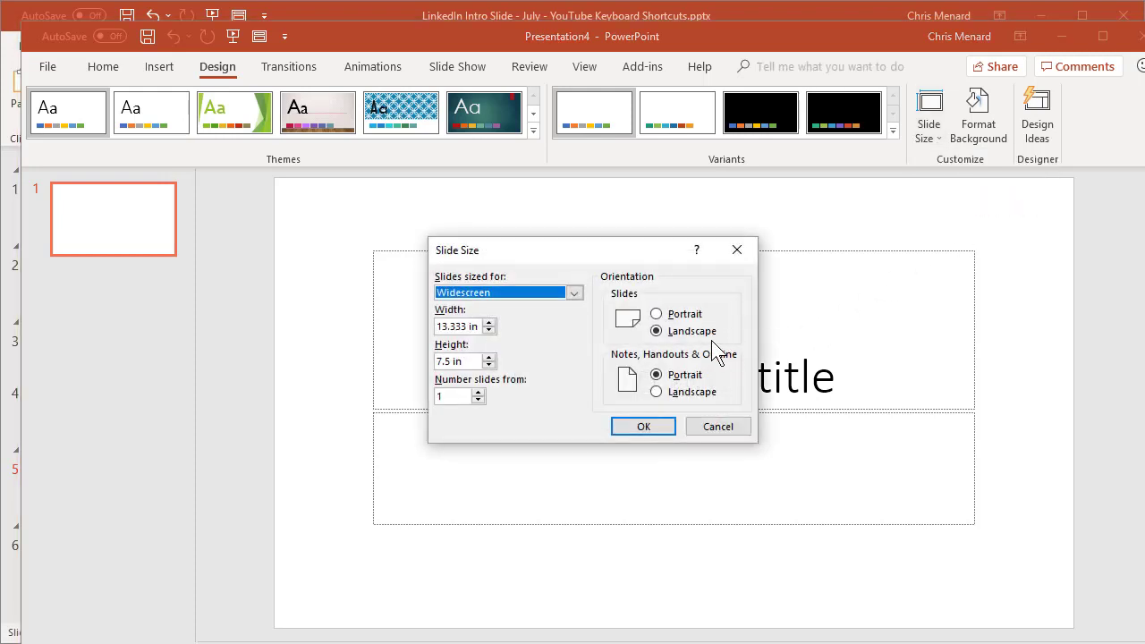
{"action": "left_click", "coordinate": [656, 315]}
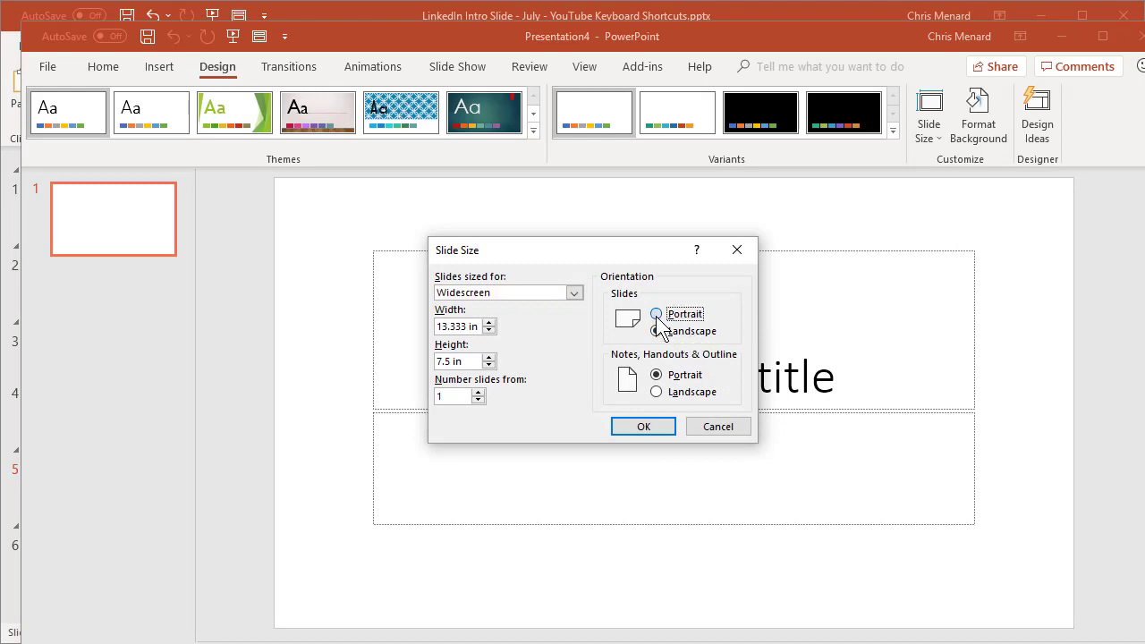
{"action": "left_click", "coordinate": [643, 427]}
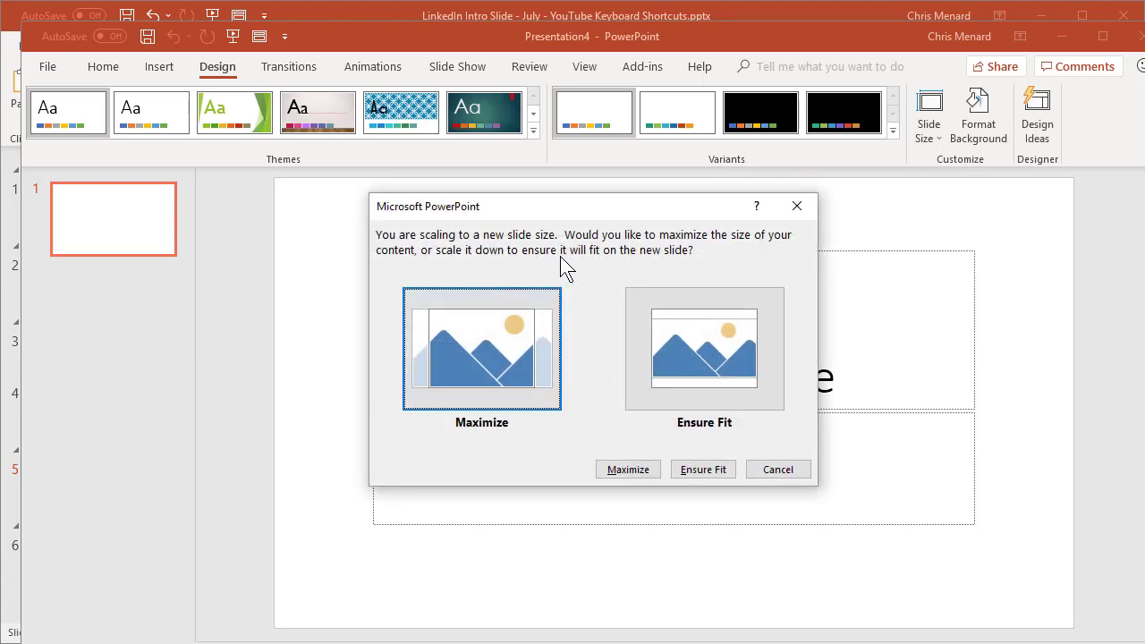
{"action": "left_click", "coordinate": [520, 337]}
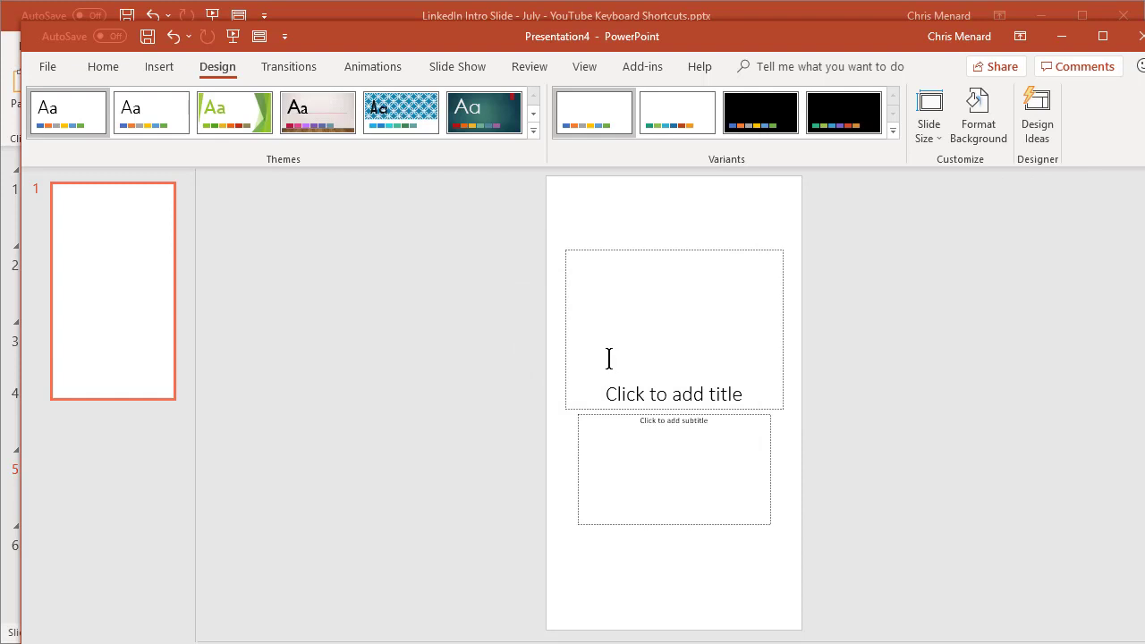
Step: Add Title and Content and Two Content slides to the test deck, then close it without saving
{"action": "left_click", "coordinate": [101, 72]}
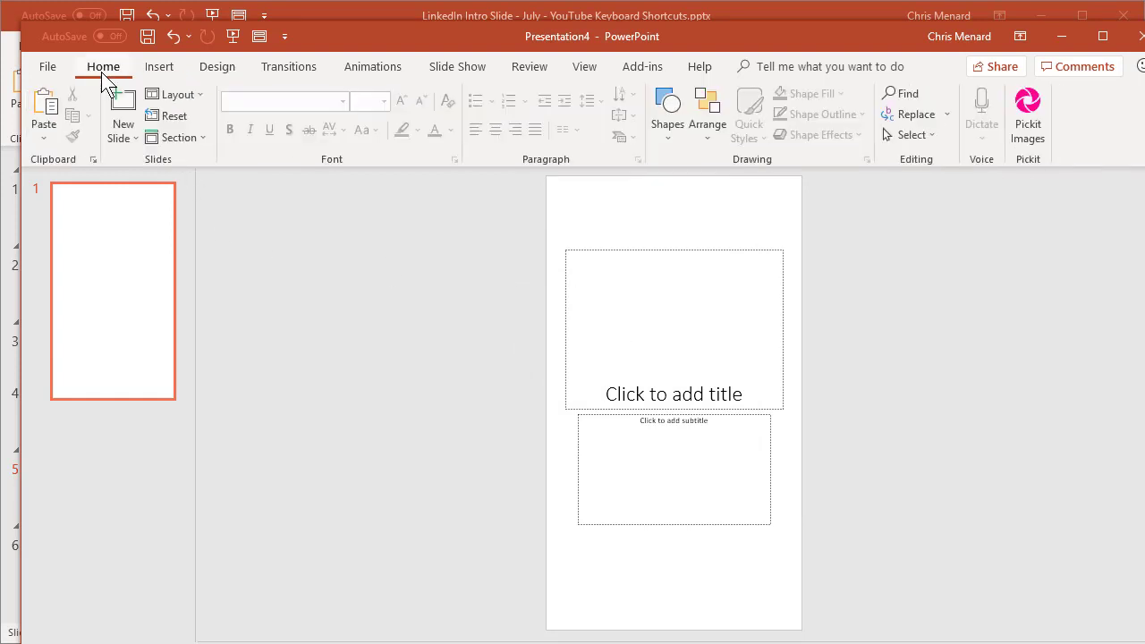
{"action": "left_click", "coordinate": [122, 143]}
{"action": "left_click", "coordinate": [248, 250]}
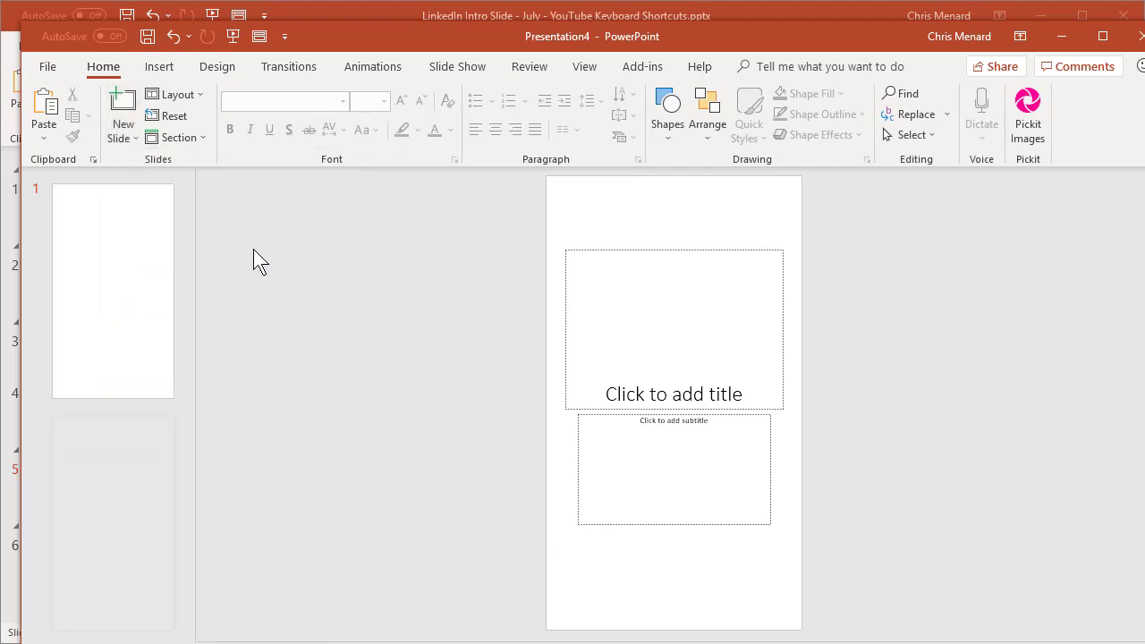
{"action": "left_click", "coordinate": [124, 139]}
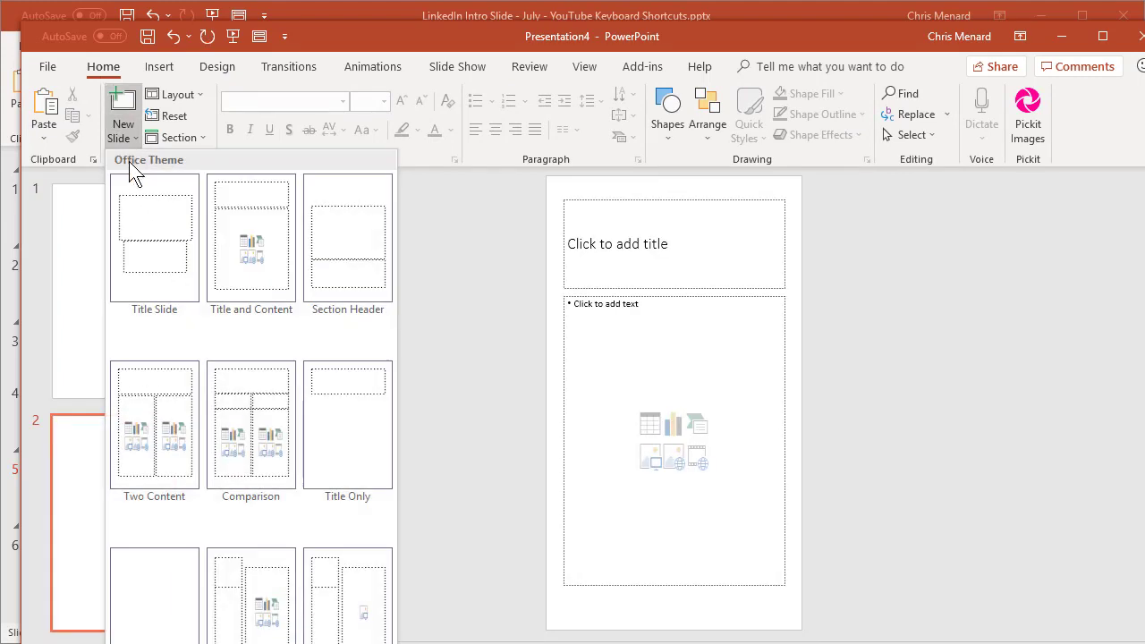
{"action": "left_click", "coordinate": [195, 420]}
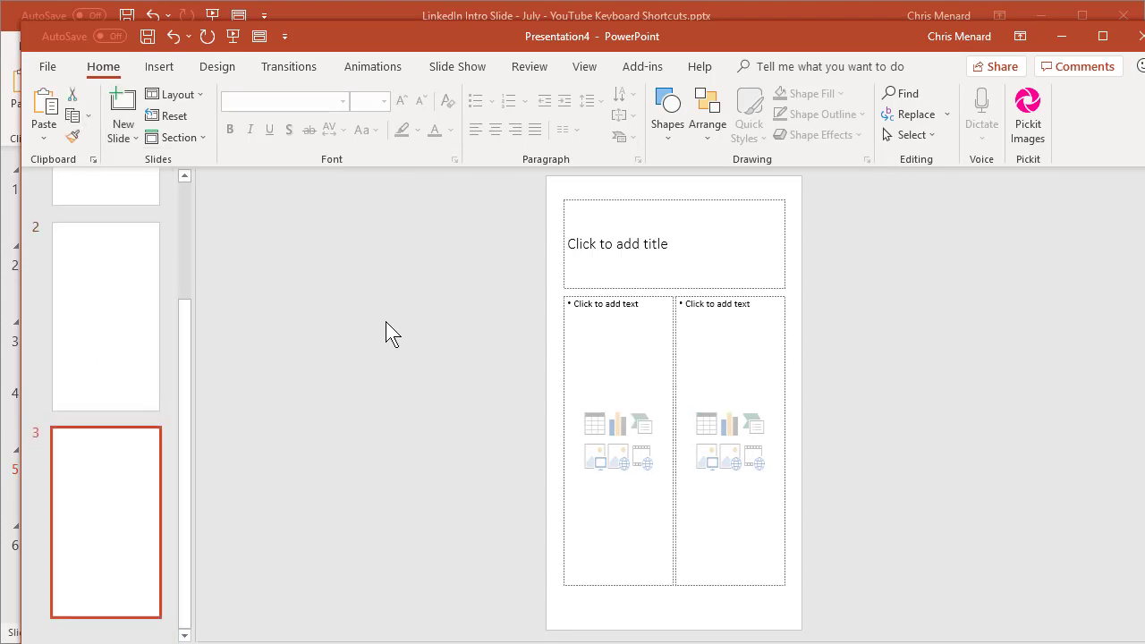
{"action": "key", "text": "Home"}
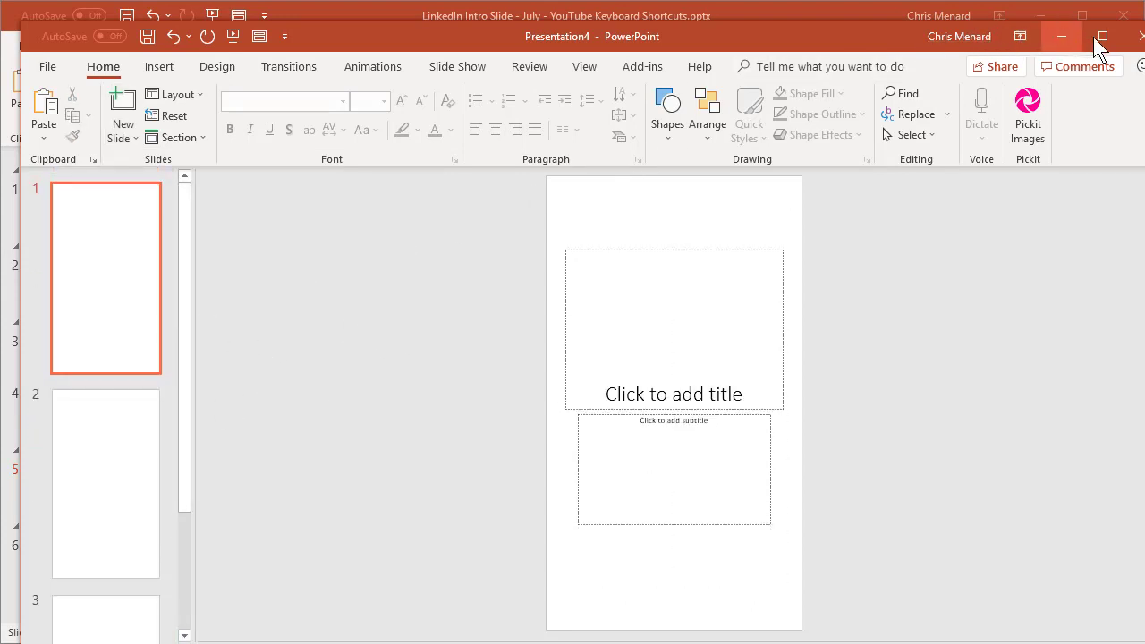
{"action": "left_click", "coordinate": [1136, 37]}
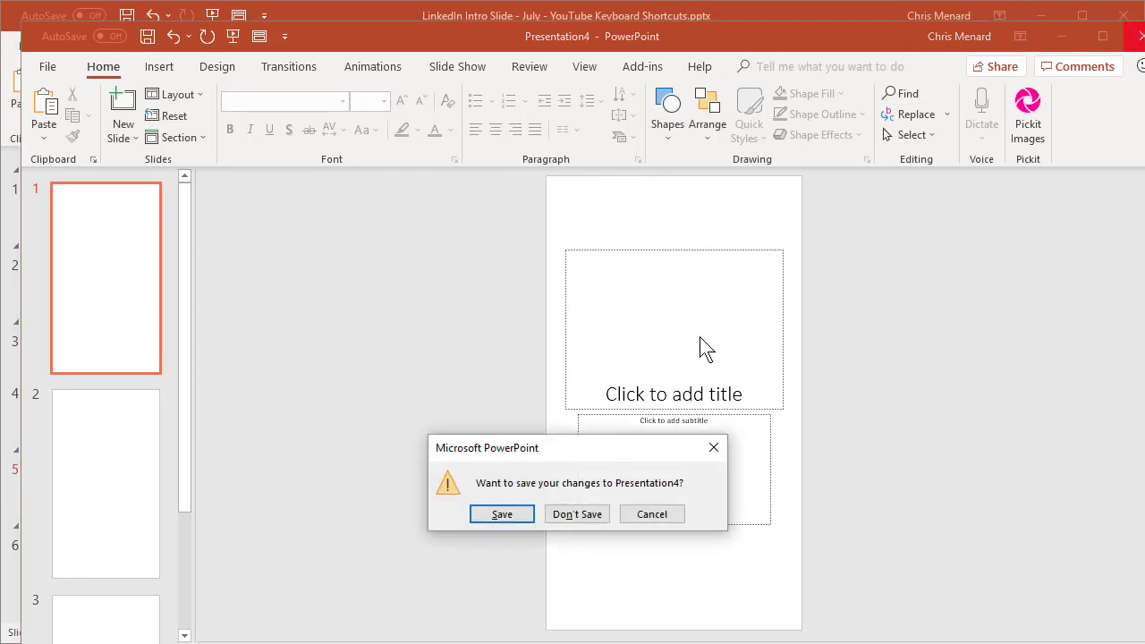
{"action": "left_click", "coordinate": [605, 508]}
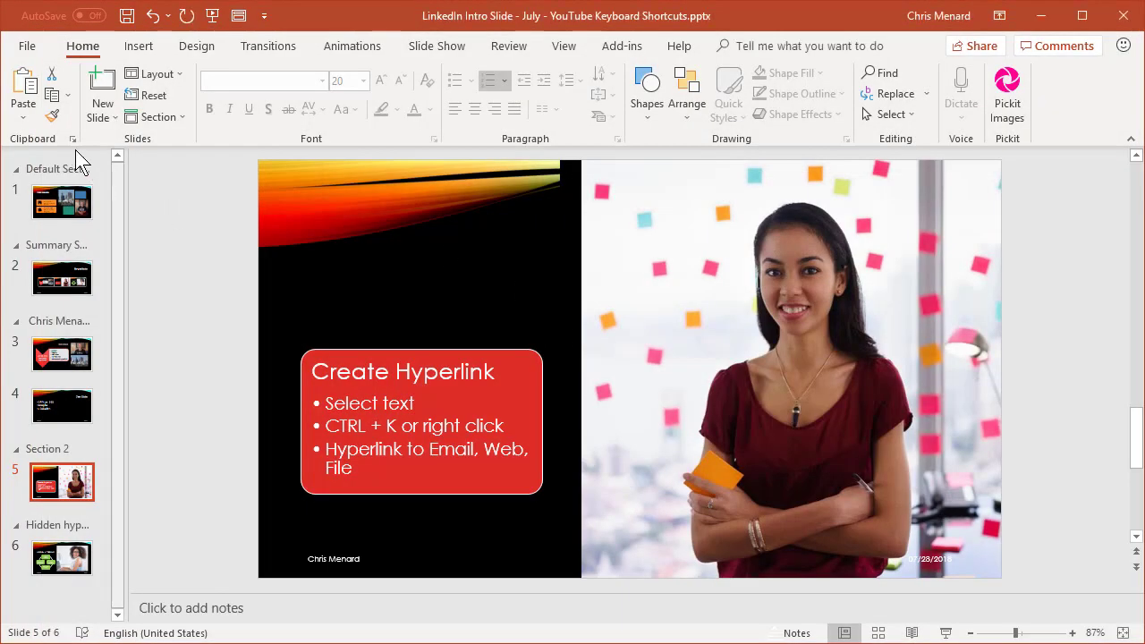
Step: Open Income Statement 2018.pptx from the Recent list and scroll to inspect its slide
{"action": "left_click", "coordinate": [27, 46]}
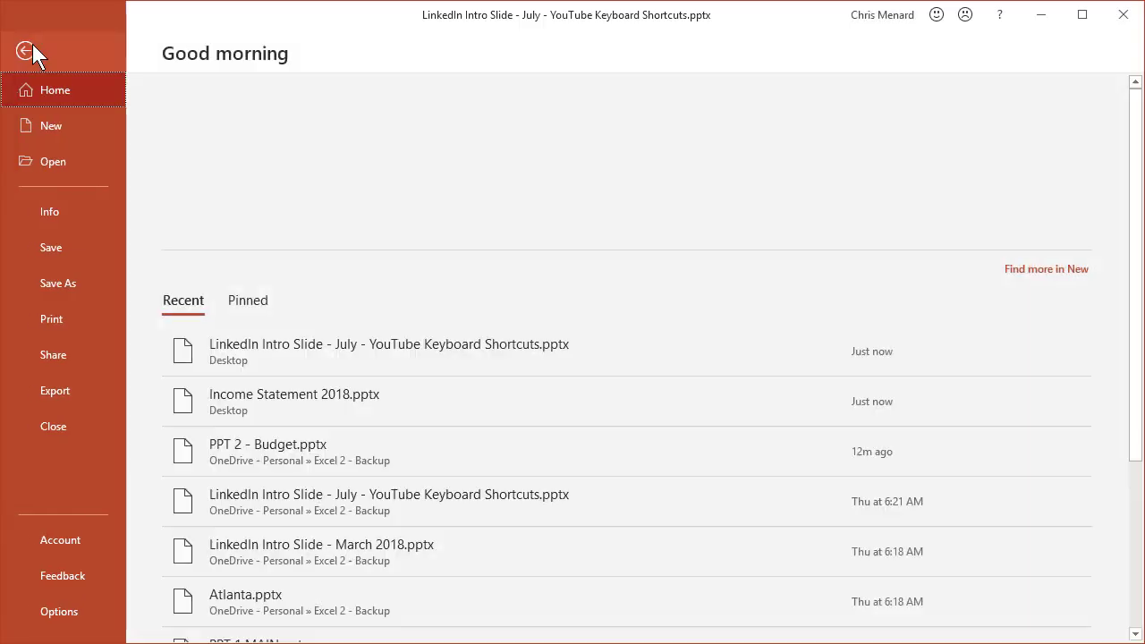
{"action": "left_click", "coordinate": [280, 393]}
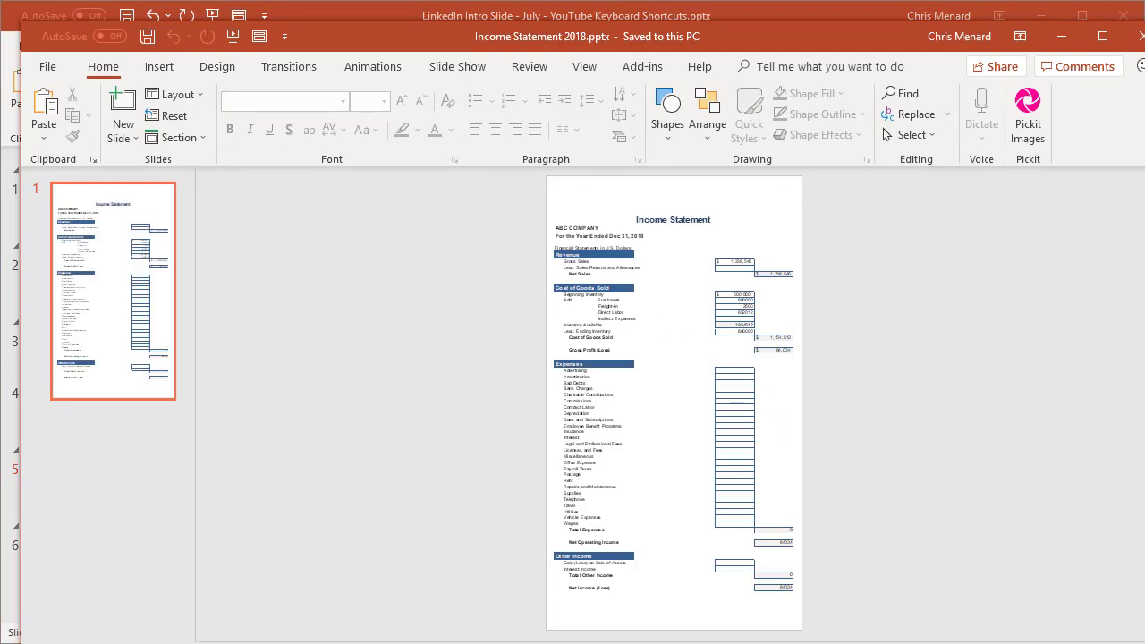
{"action": "scroll", "coordinate": [1081, 544], "scroll_direction": "up", "scroll_amount": 5}
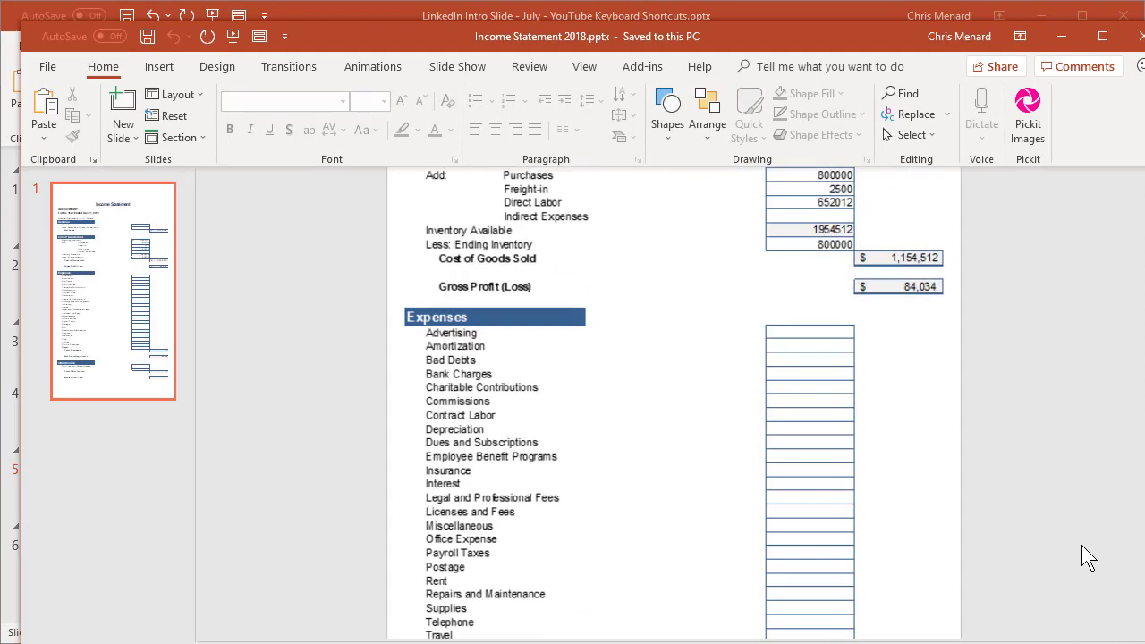
{"action": "scroll", "coordinate": [1080, 544], "scroll_direction": "up", "scroll_amount": 5}
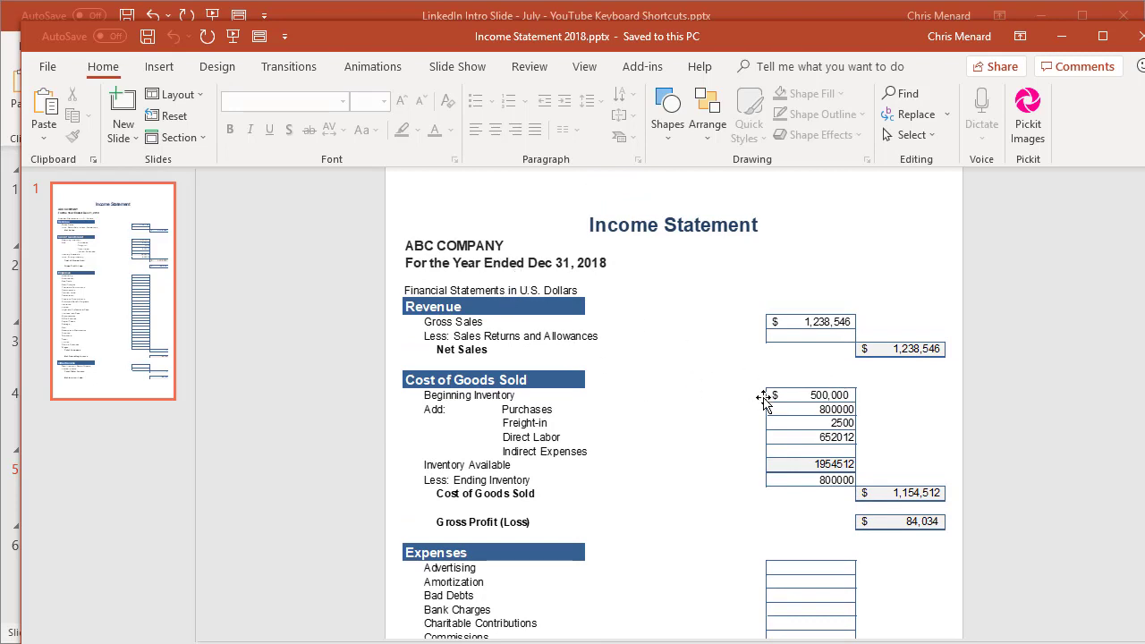
{"action": "scroll", "coordinate": [765, 397], "scroll_direction": "down", "scroll_amount": 1}
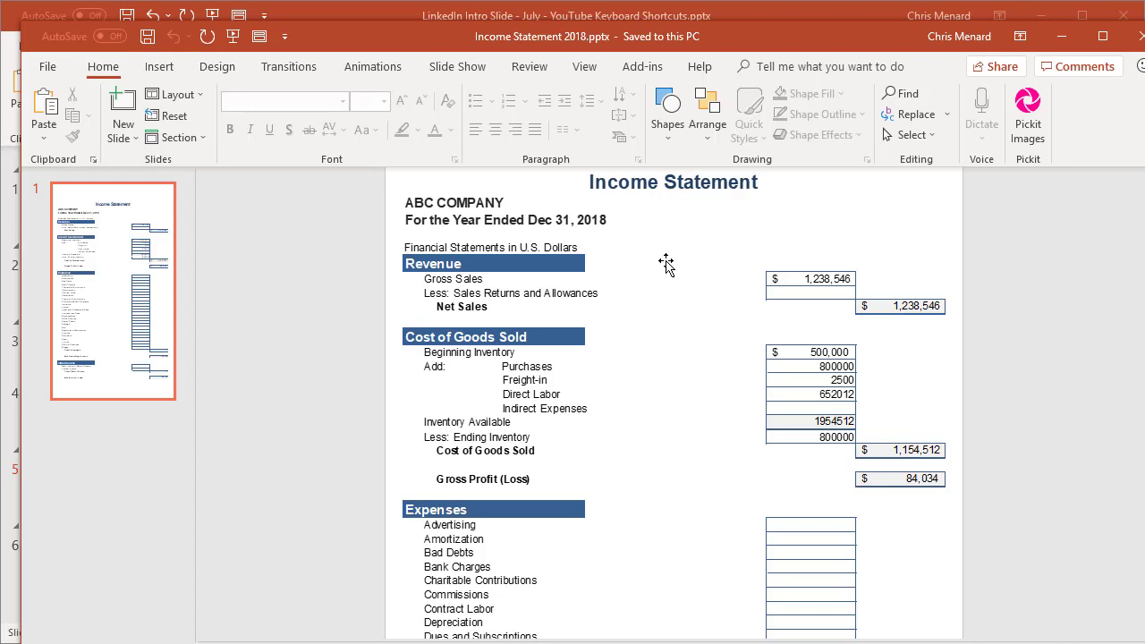
Step: Close the Income Statement window and add an 'Income Statement' bullet after File on slide 5
{"action": "left_click", "coordinate": [1141, 41]}
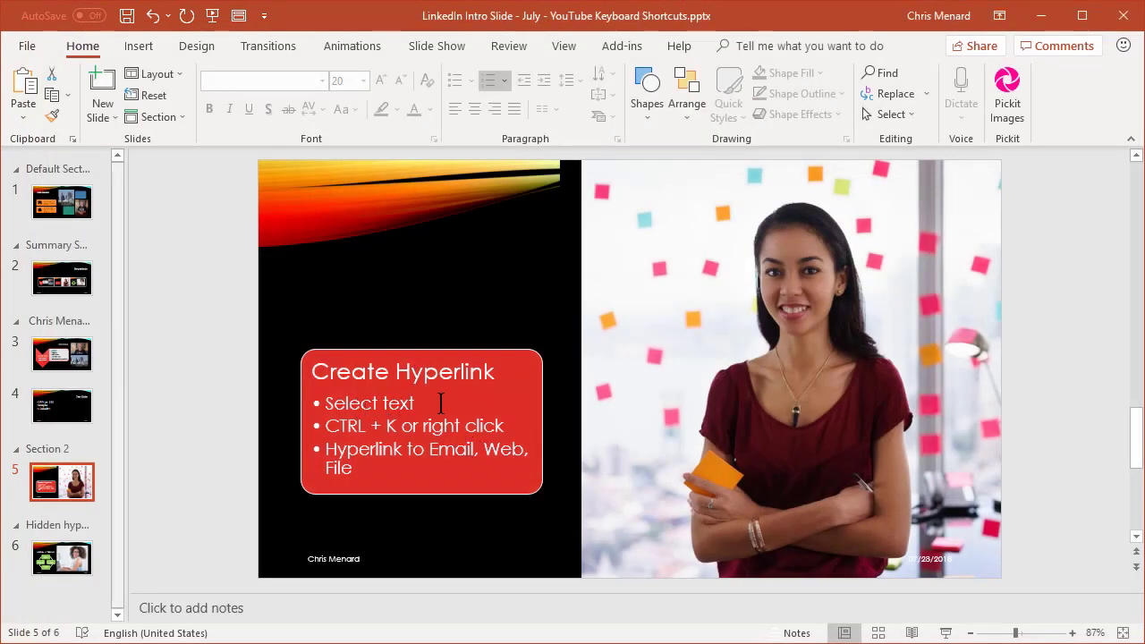
{"action": "left_click", "coordinate": [376, 471]}
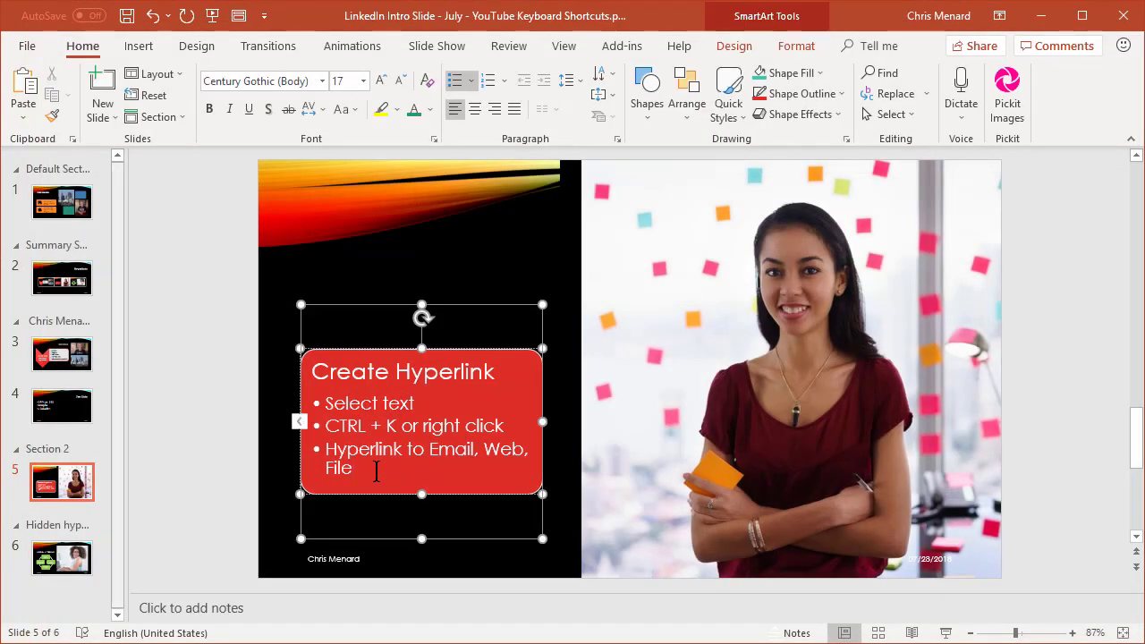
{"action": "key", "text": "Return"}
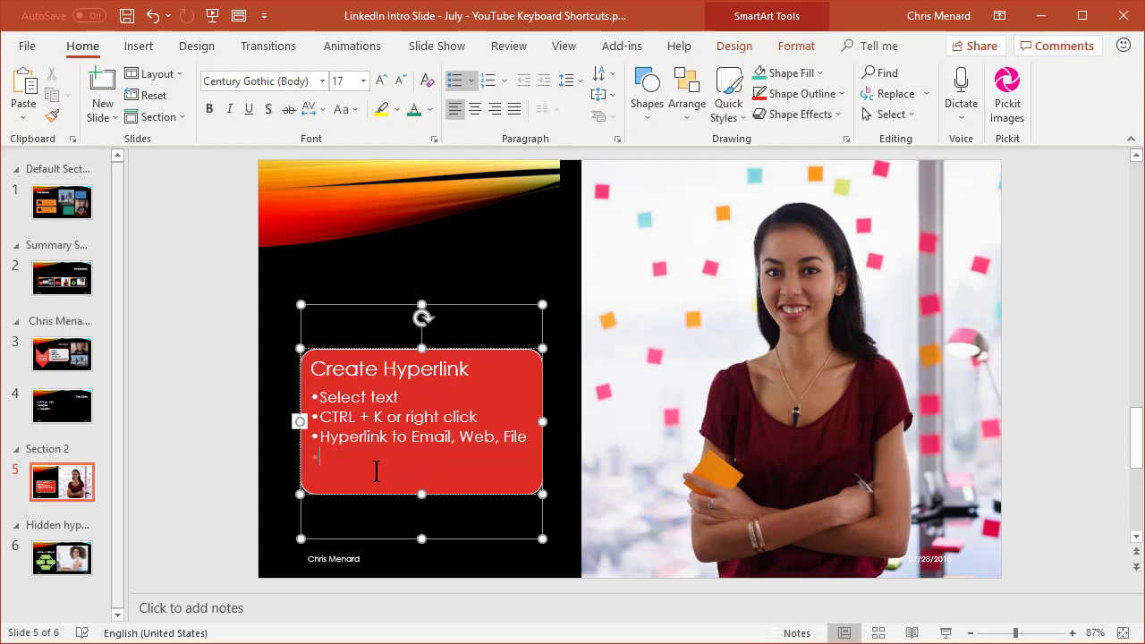
{"action": "type", "text": "Income Statement"}
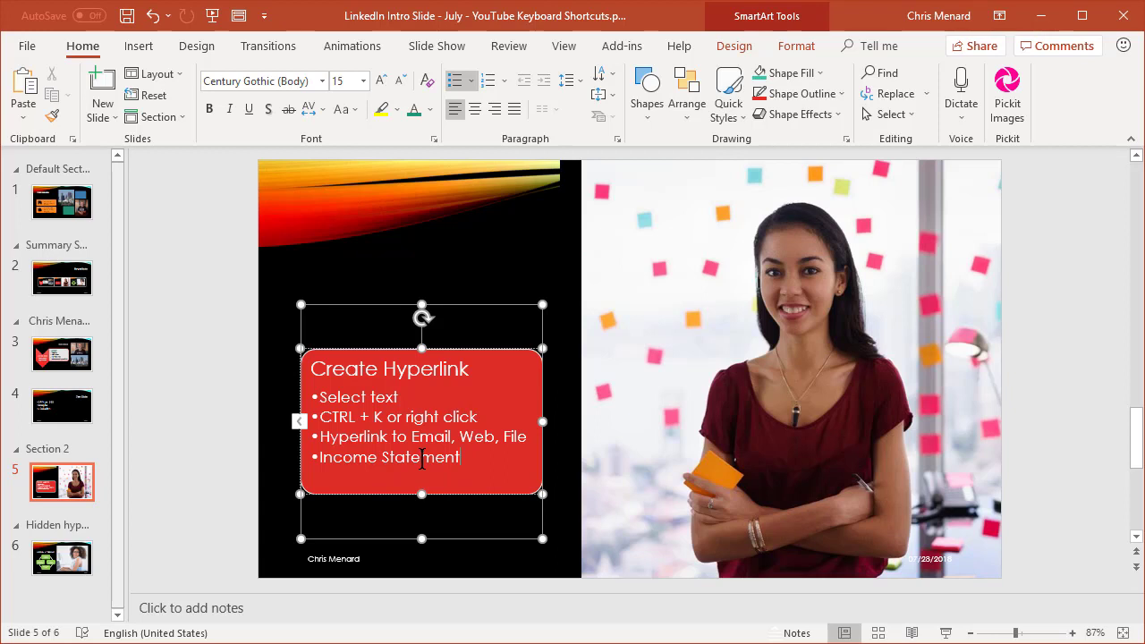
Step: Hyperlink the 'Income Statement' line to the Income Statement 2018.pptx file
{"action": "triple_click", "coordinate": [423, 459]}
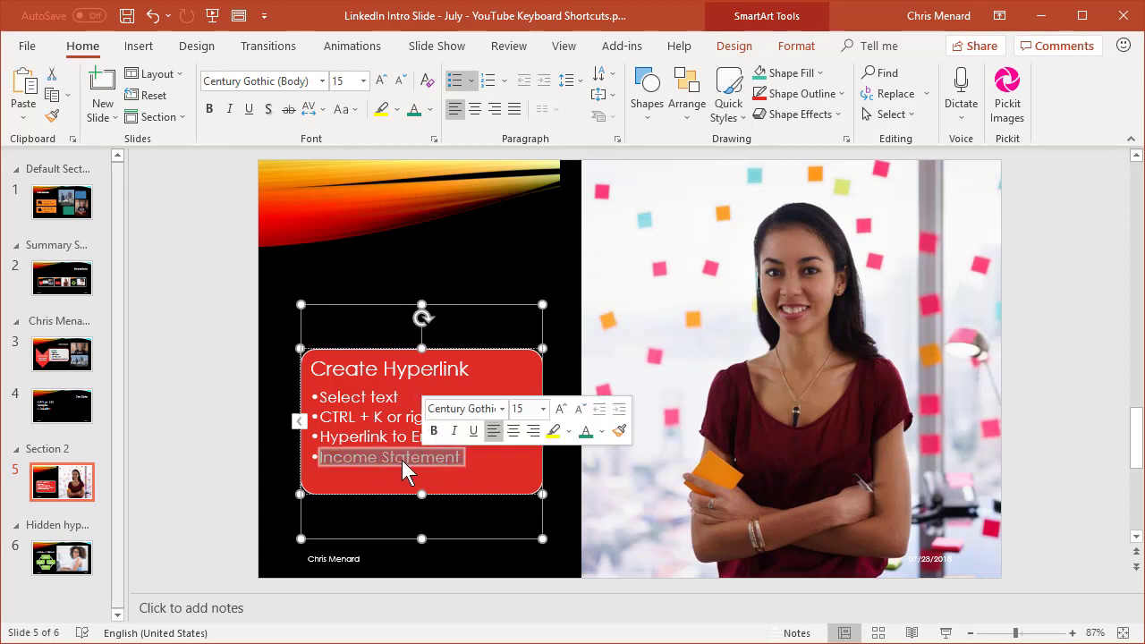
{"action": "key", "text": "ctrl+k"}
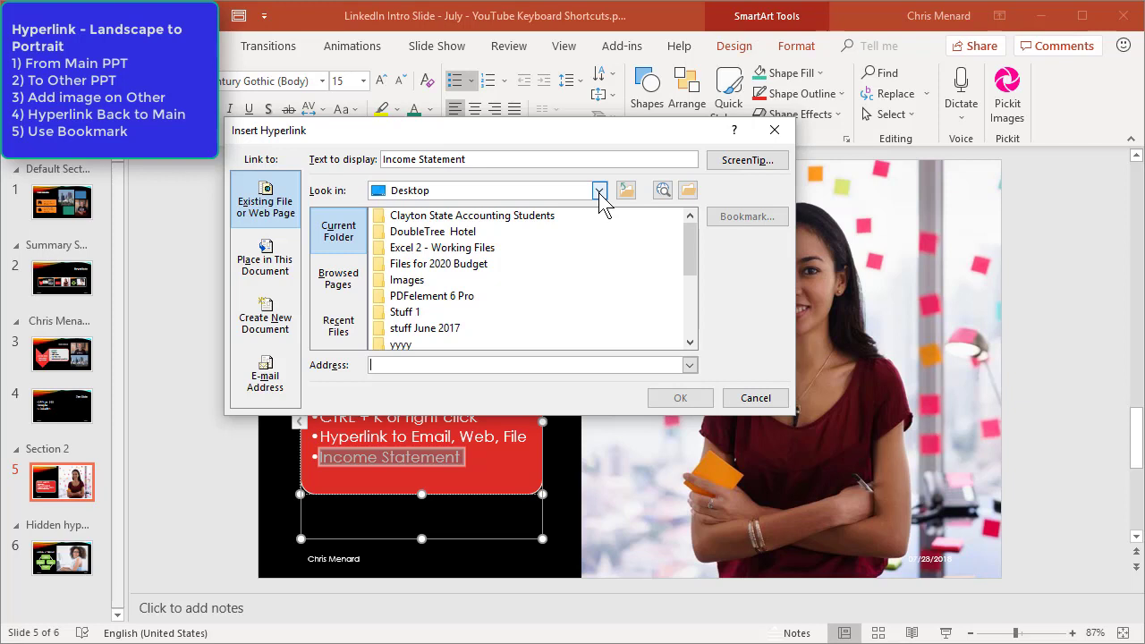
{"action": "left_click_drag", "start_coordinate": [690, 260], "coordinate": [693, 323]}
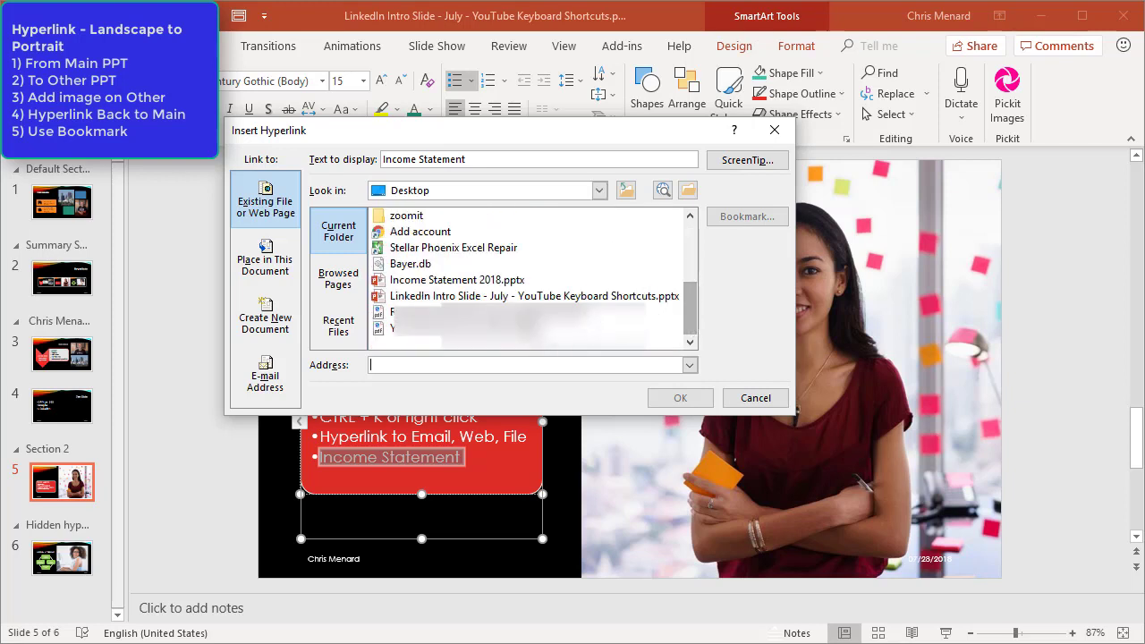
{"action": "left_click", "coordinate": [465, 283]}
{"action": "left_click", "coordinate": [677, 399]}
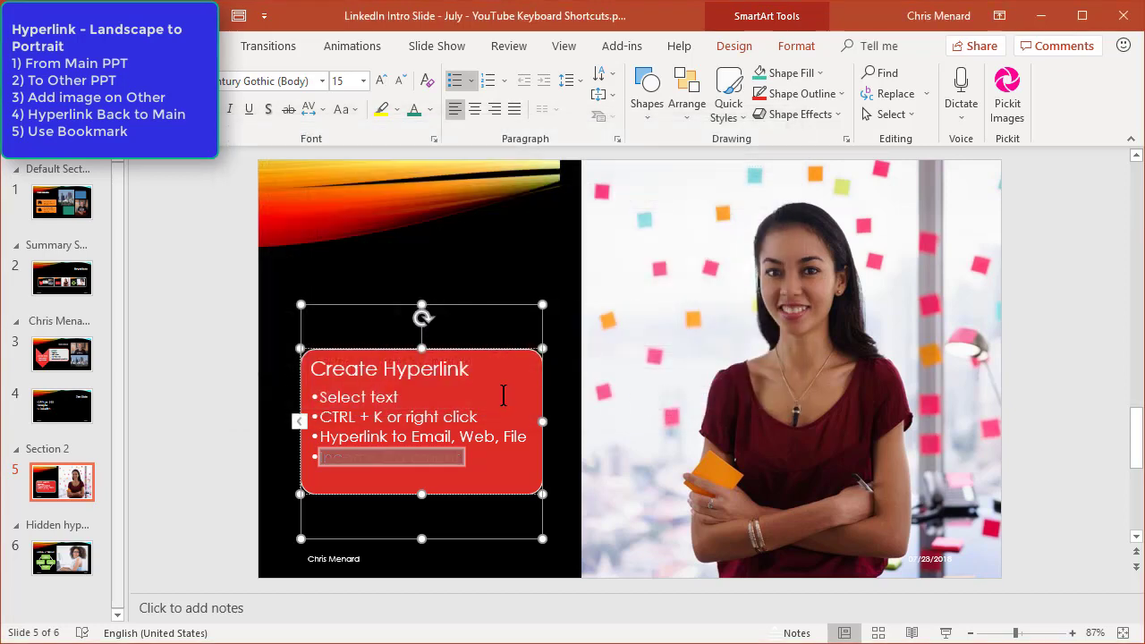
Step: Recolour the Income Statement link line on slide 5 with a light font colour swatch
{"action": "left_click", "coordinate": [502, 394]}
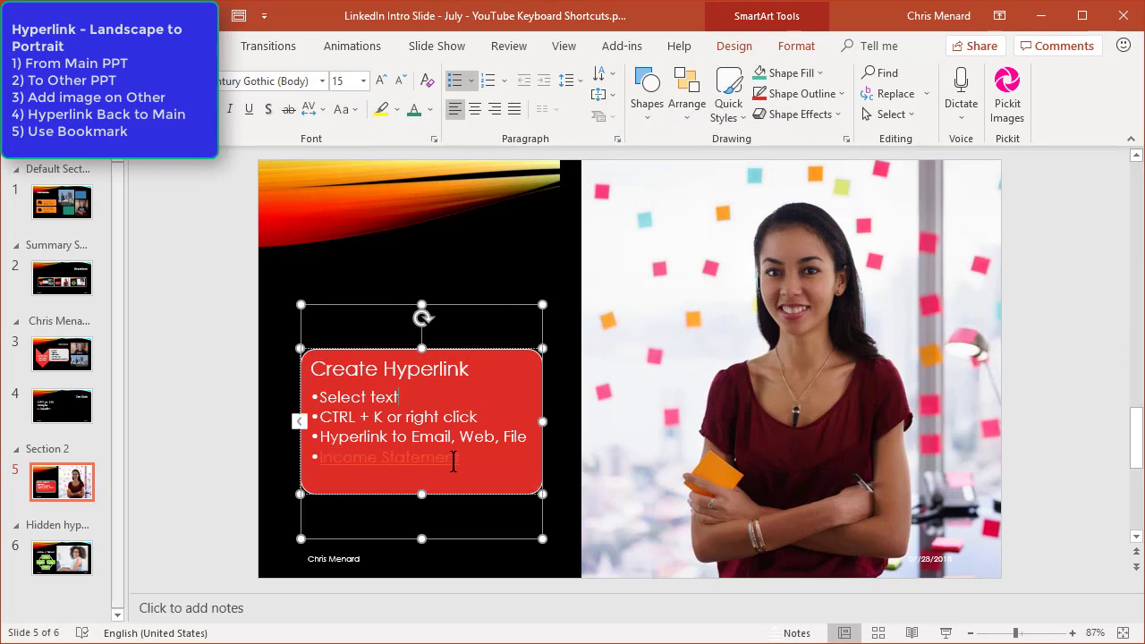
{"action": "triple_click", "coordinate": [451, 462]}
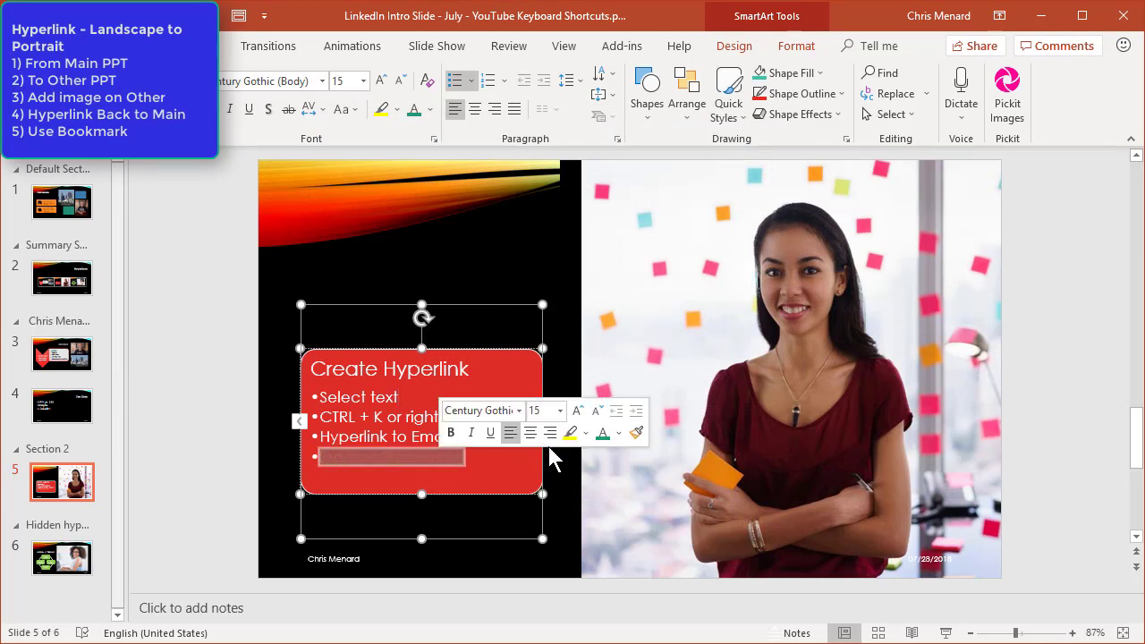
{"action": "left_click", "coordinate": [618, 434]}
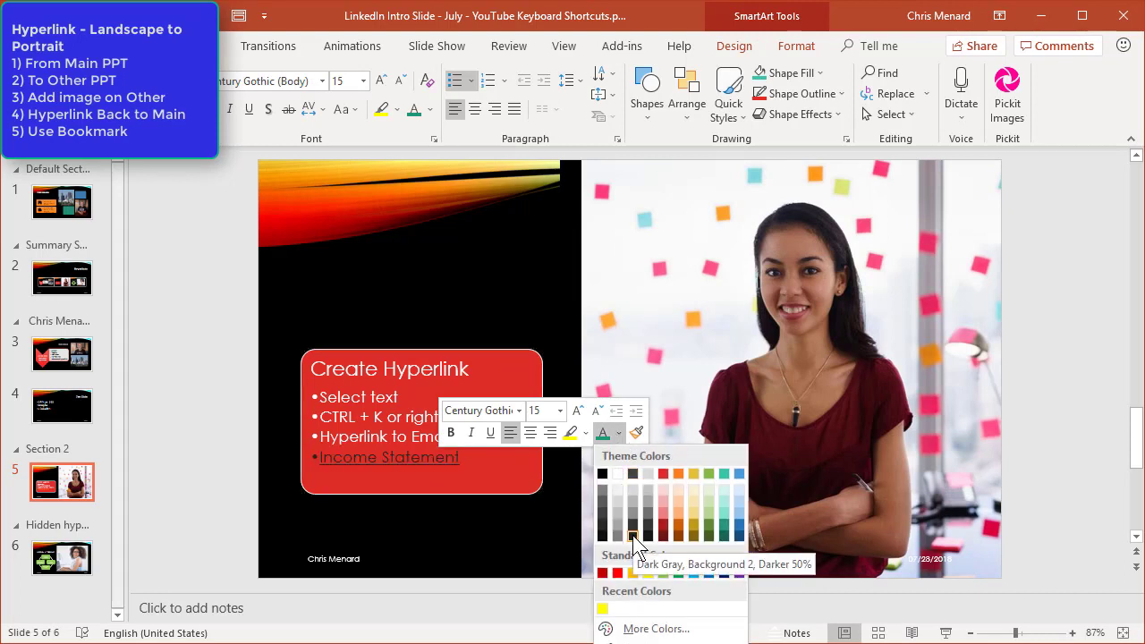
{"action": "left_click", "coordinate": [709, 497]}
{"action": "left_click", "coordinate": [522, 482]}
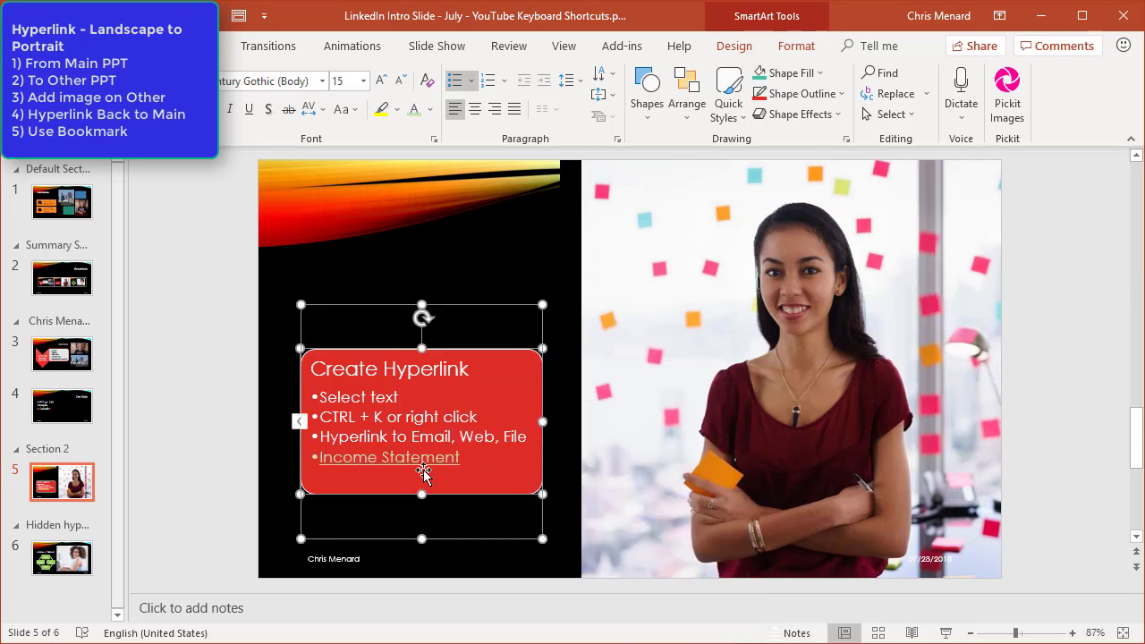
{"action": "mouse_move", "coordinate": [399, 458]}
Step: Follow the Income Statement link, minimise the opened deck and select slide 6 of the main deck
{"action": "left_click", "coordinate": [399, 459], "text": "ctrl"}
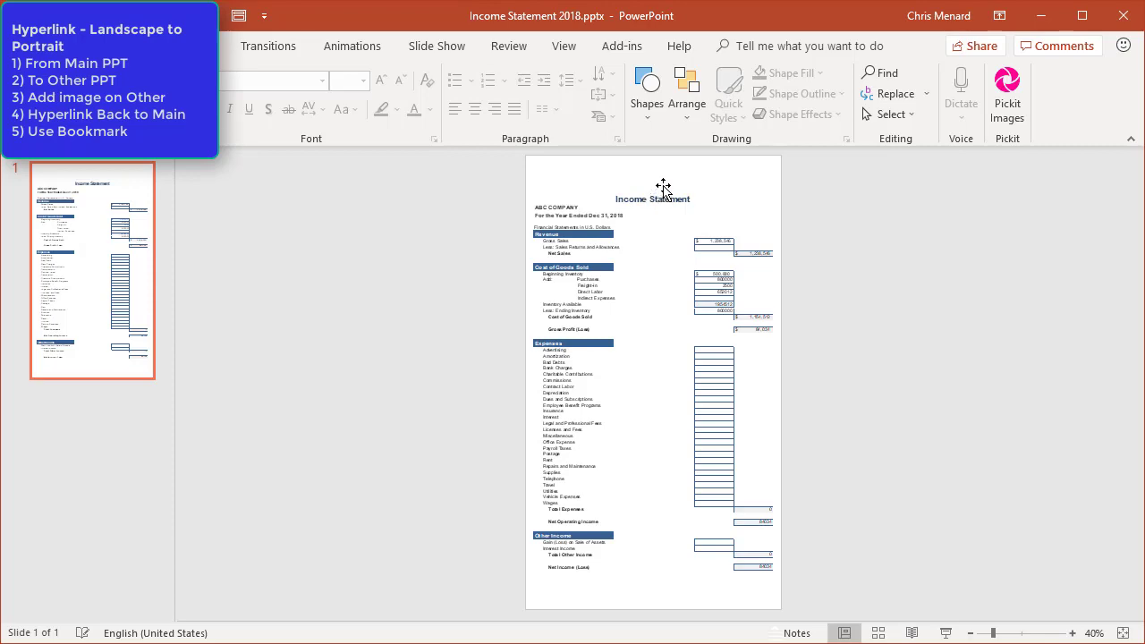
{"action": "left_click", "coordinate": [1036, 21]}
{"action": "left_click", "coordinate": [77, 559]}
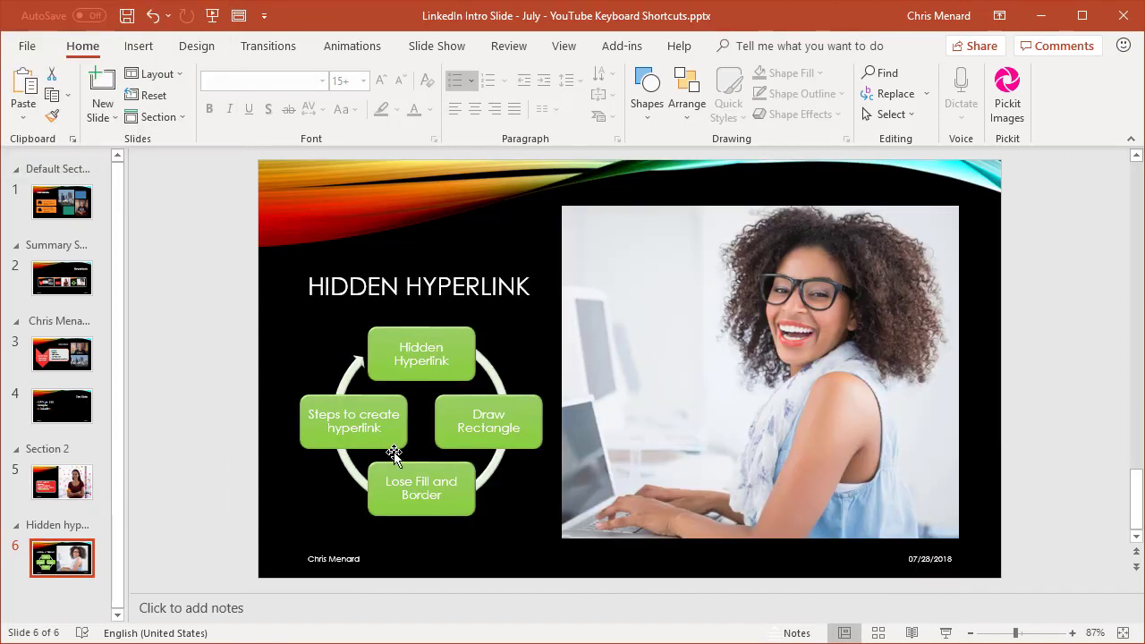
Step: Bring the Income Statement 2018 window back to the front via View > Switch Windows
{"action": "left_click", "coordinate": [568, 51]}
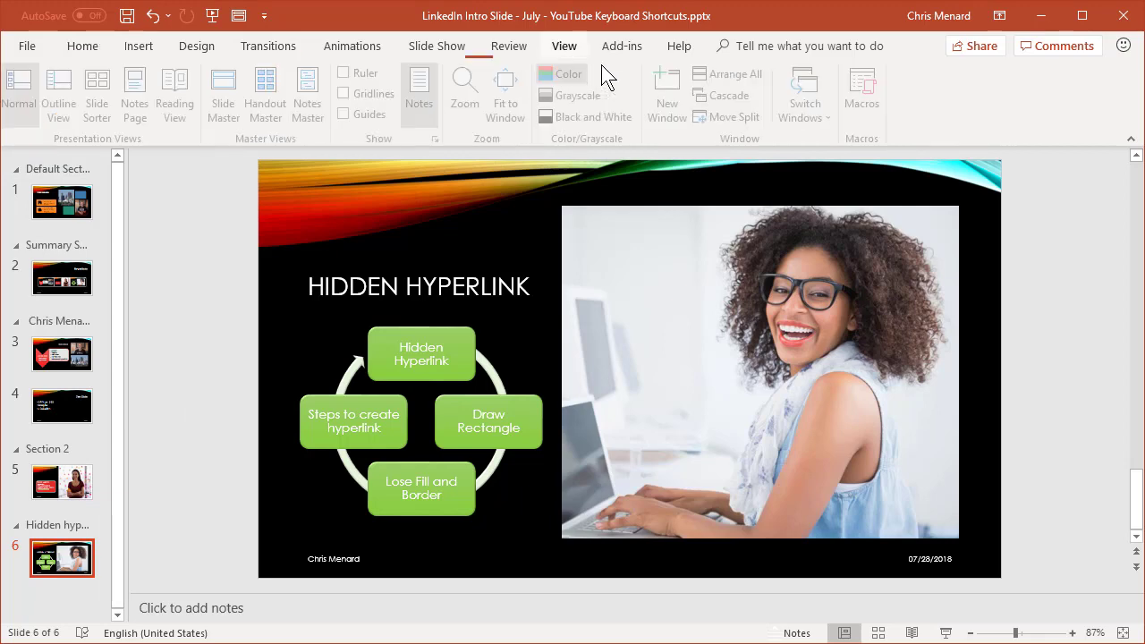
{"action": "left_click", "coordinate": [811, 111]}
{"action": "left_click", "coordinate": [818, 140]}
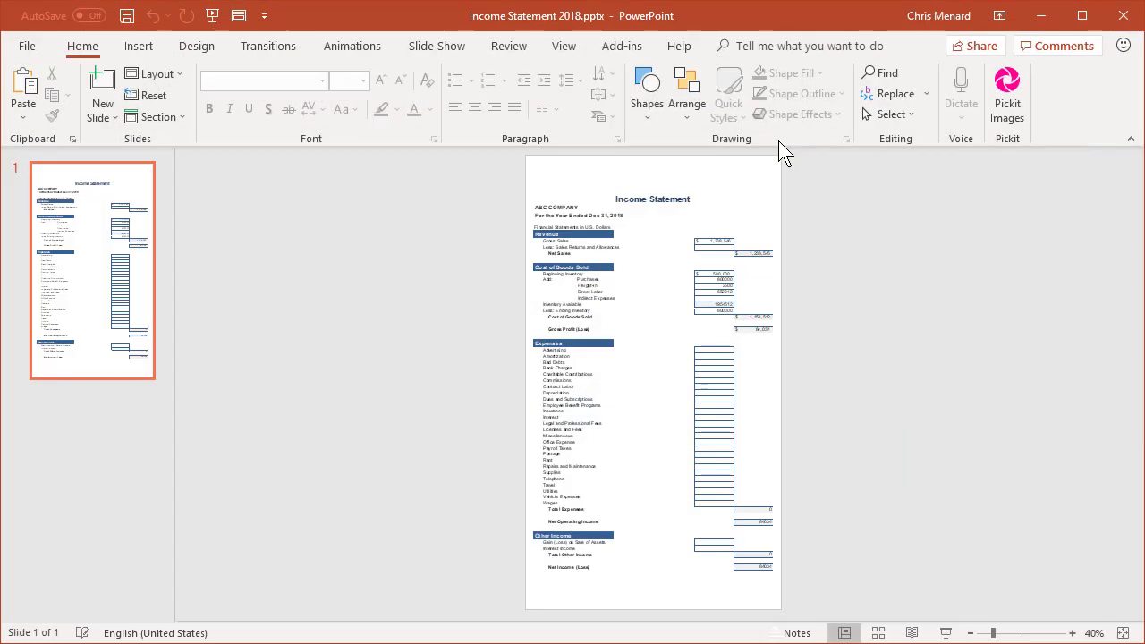
Step: Insert the person-presenting-at-a-board icon, move it to the slide's top-right corner and fill it blue
{"action": "left_click", "coordinate": [141, 48]}
{"action": "left_click", "coordinate": [306, 106]}
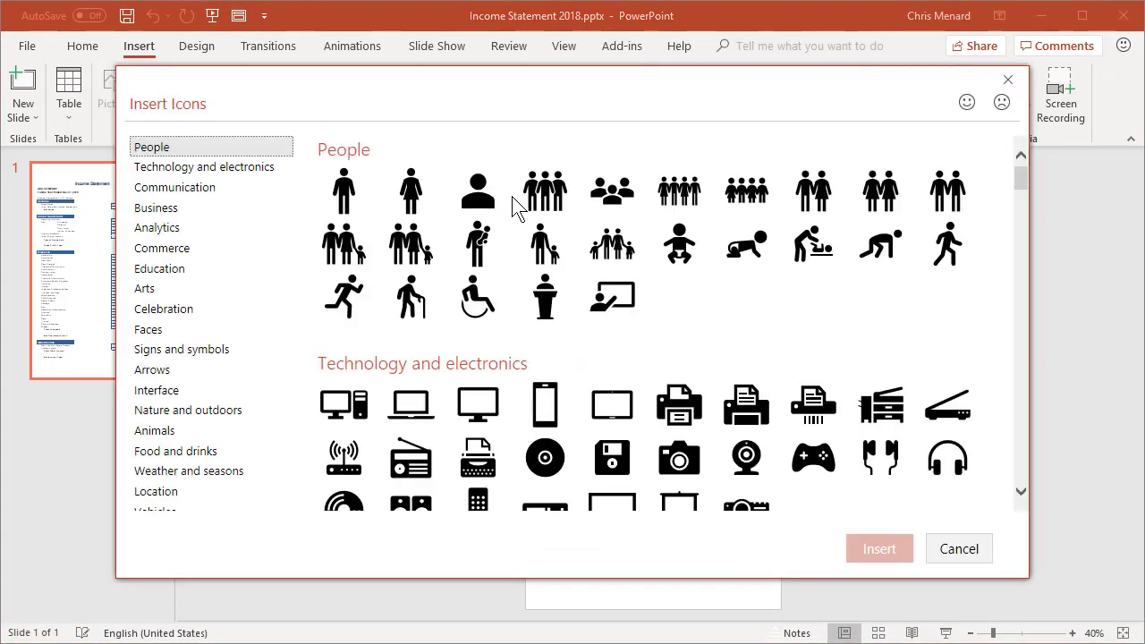
{"action": "left_click", "coordinate": [612, 299]}
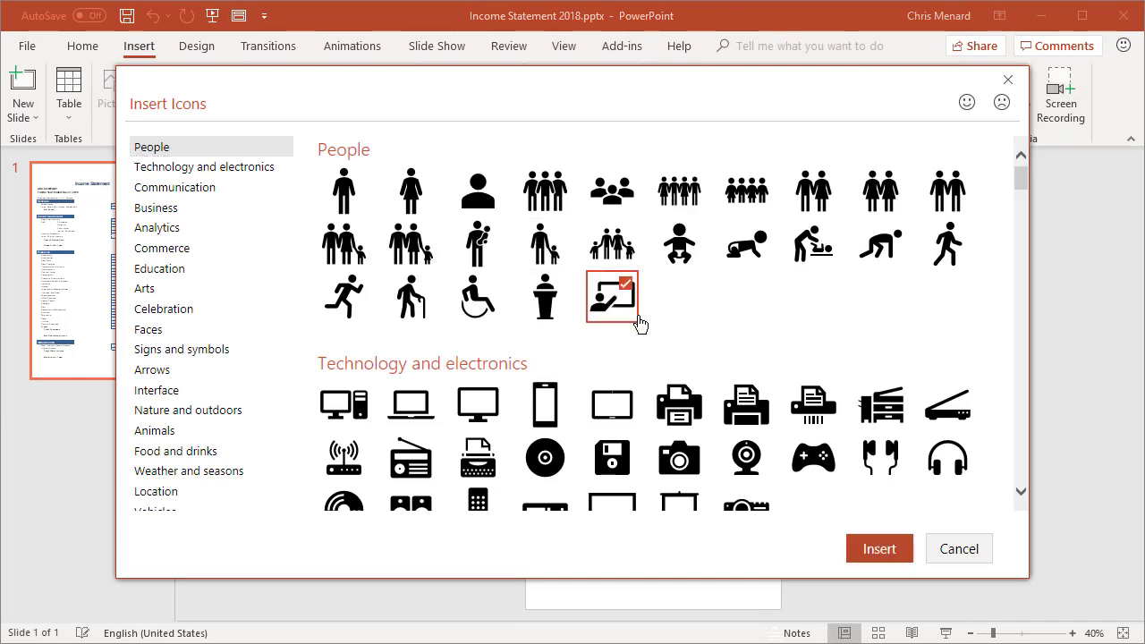
{"action": "left_click", "coordinate": [881, 549]}
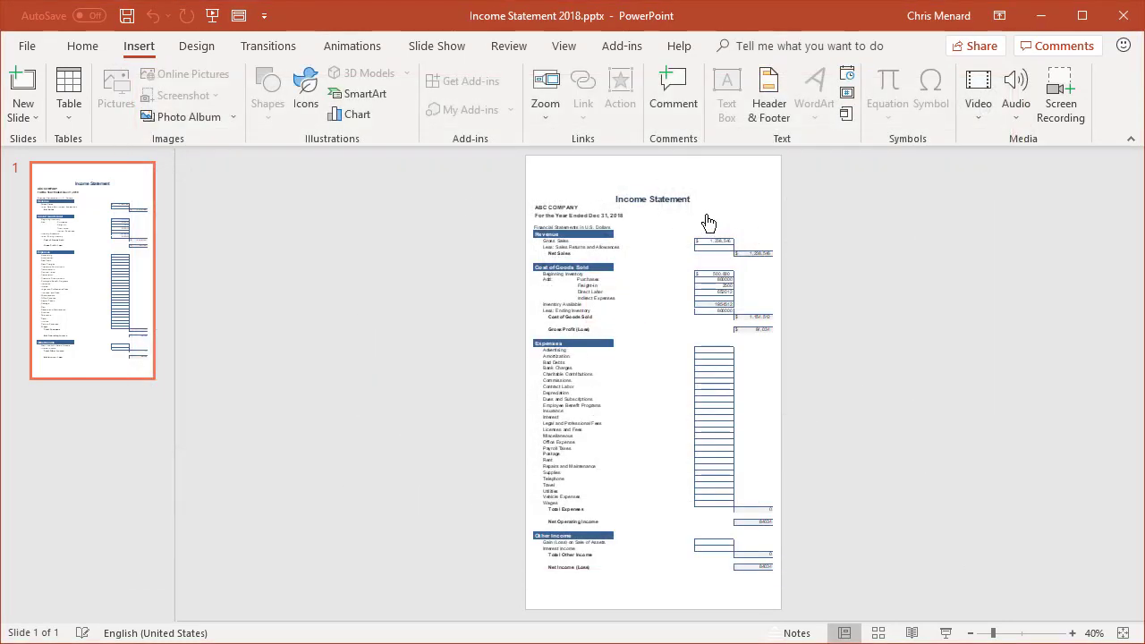
{"action": "left_click_drag", "start_coordinate": [660, 383], "coordinate": [745, 185]}
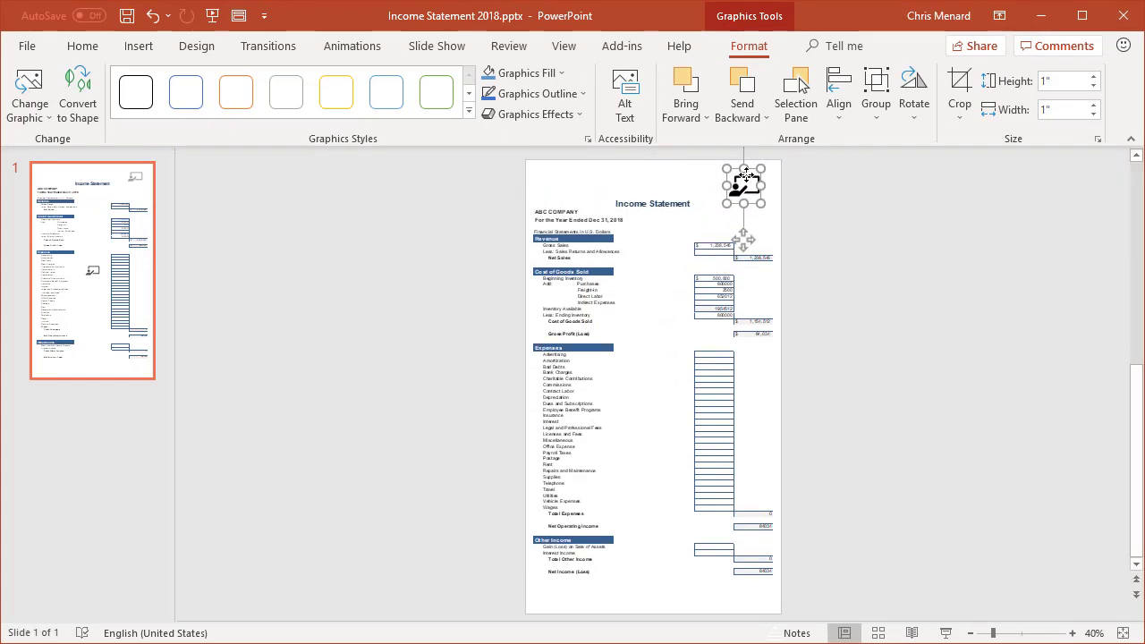
{"action": "left_click", "coordinate": [559, 74]}
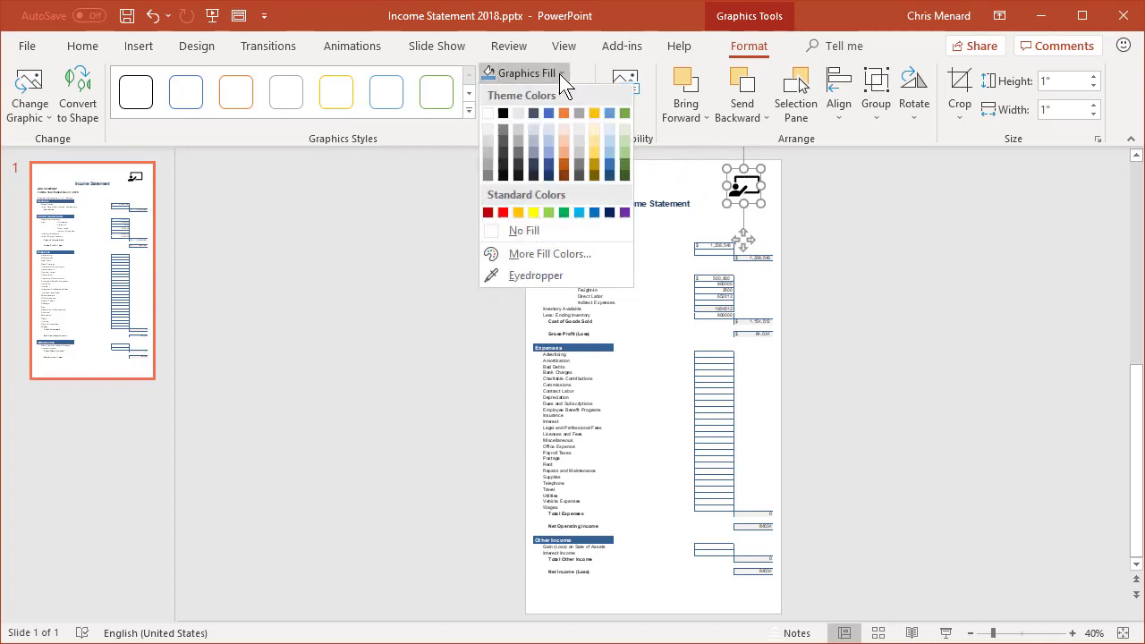
{"action": "left_click", "coordinate": [592, 210]}
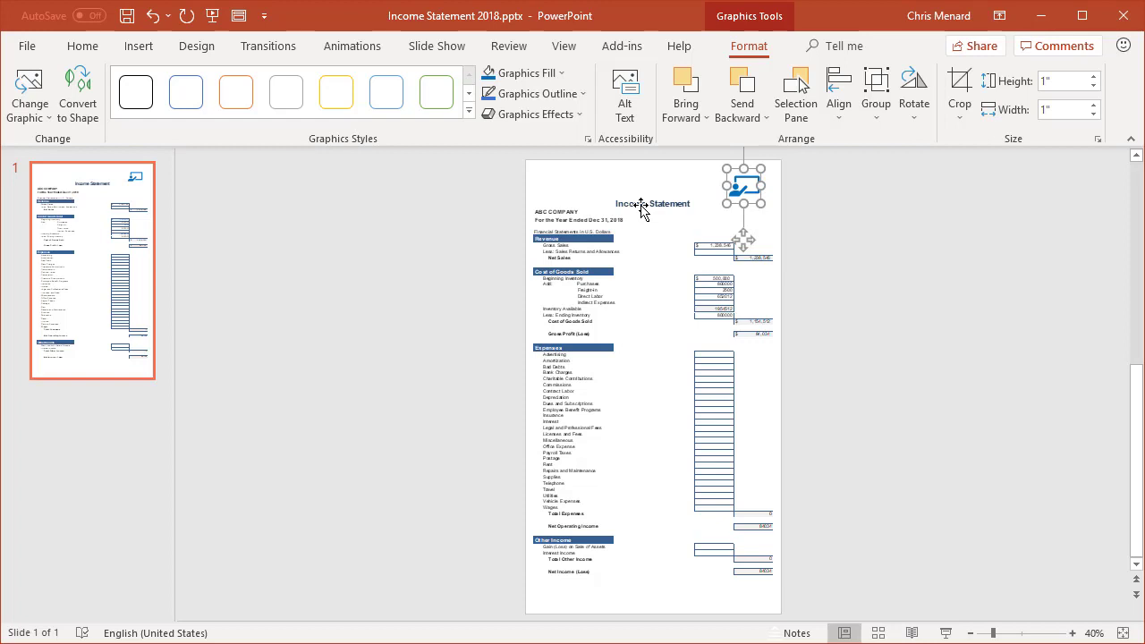
Step: Hyperlink the icon with Ctrl+K to the LinkedIn Intro Slide file's bookmark '6. Hidden hyperlink'
{"action": "key", "text": "ctrl+k"}
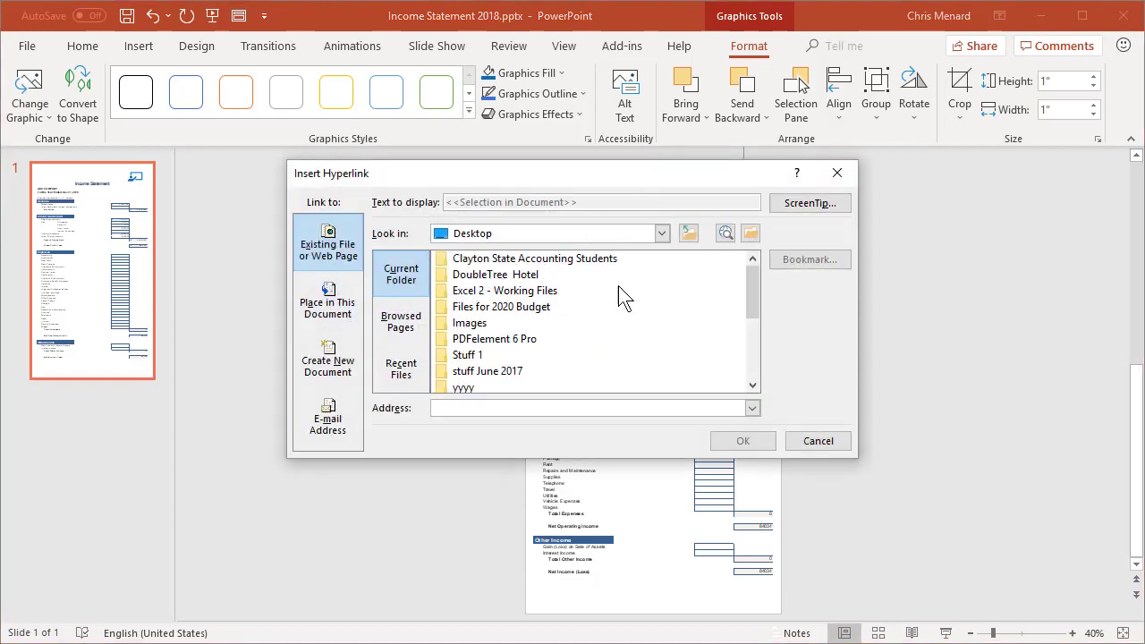
{"action": "left_click_drag", "start_coordinate": [754, 285], "coordinate": [754, 356]}
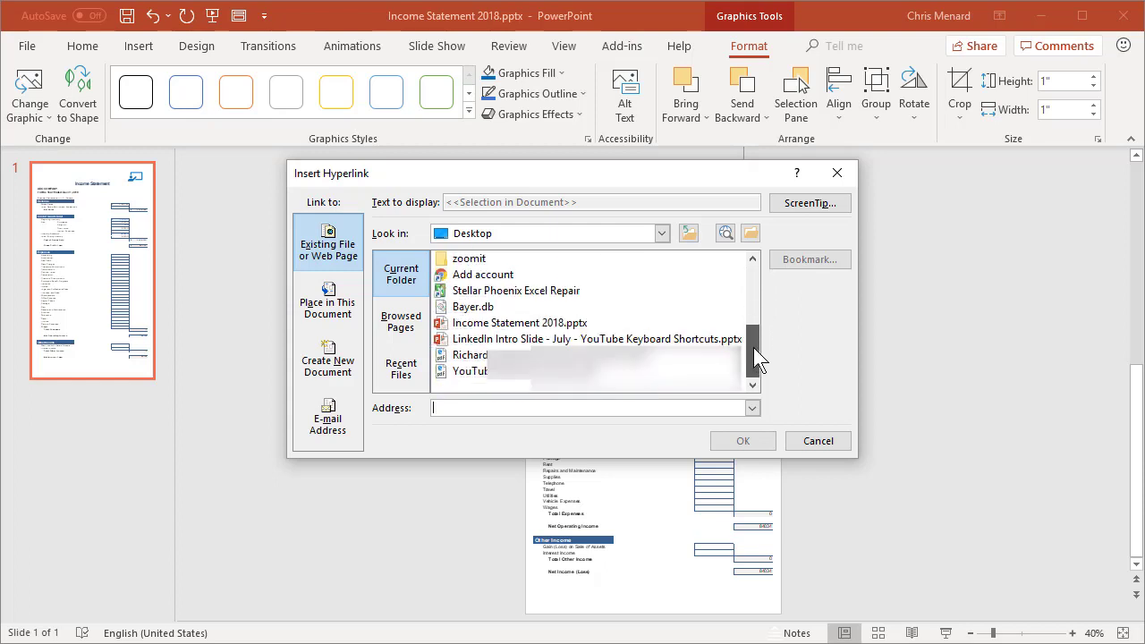
{"action": "left_click", "coordinate": [490, 339]}
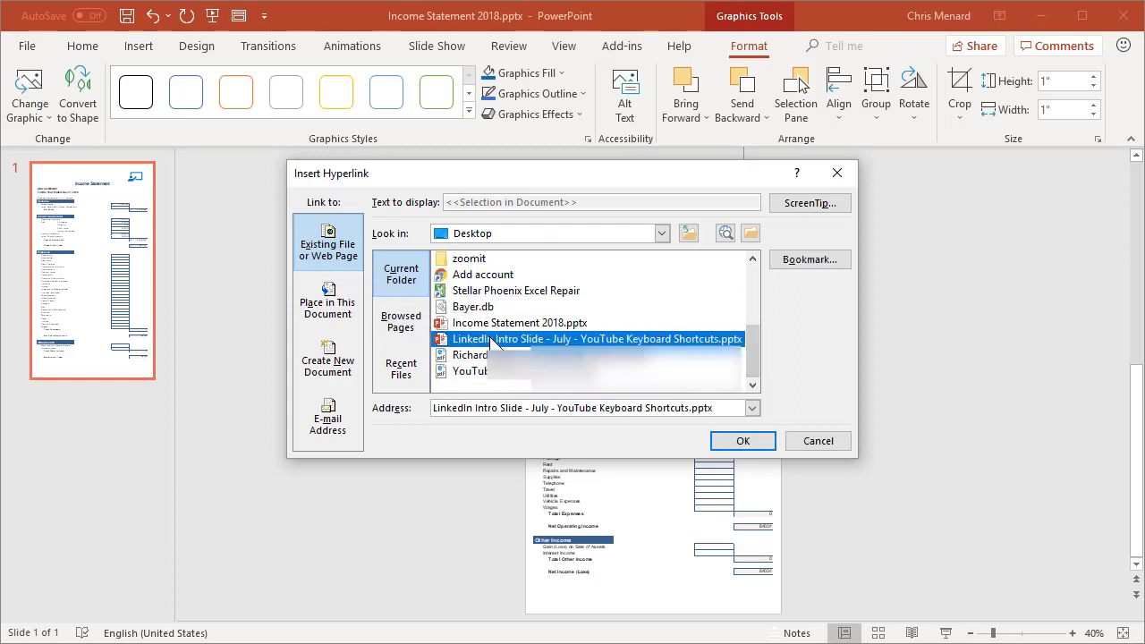
{"action": "left_click", "coordinate": [806, 261]}
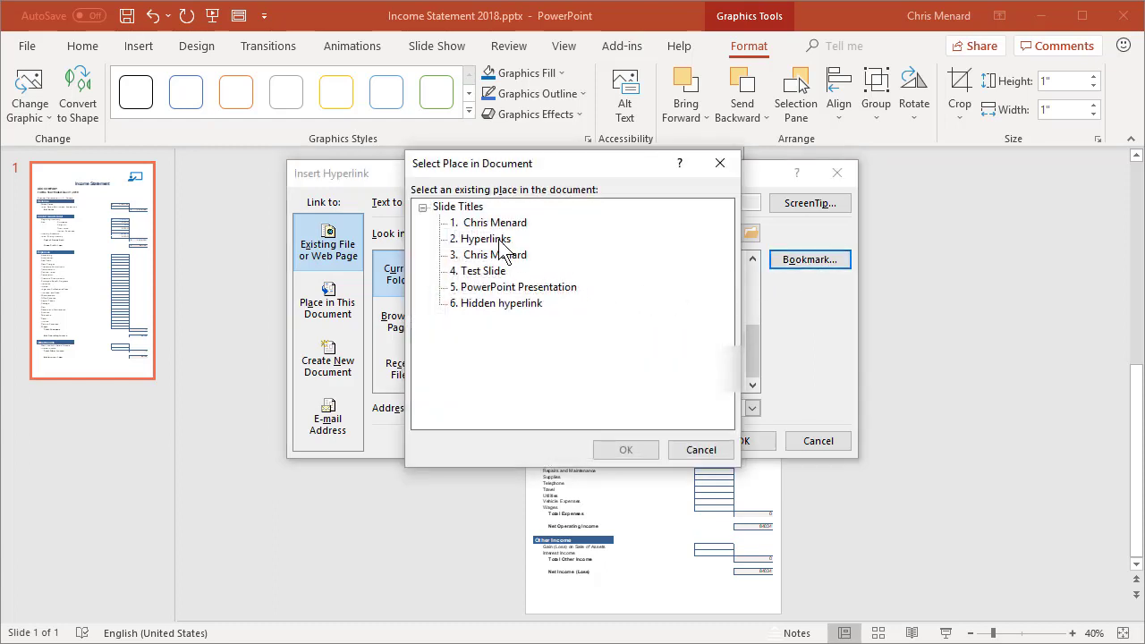
{"action": "left_click", "coordinate": [484, 306]}
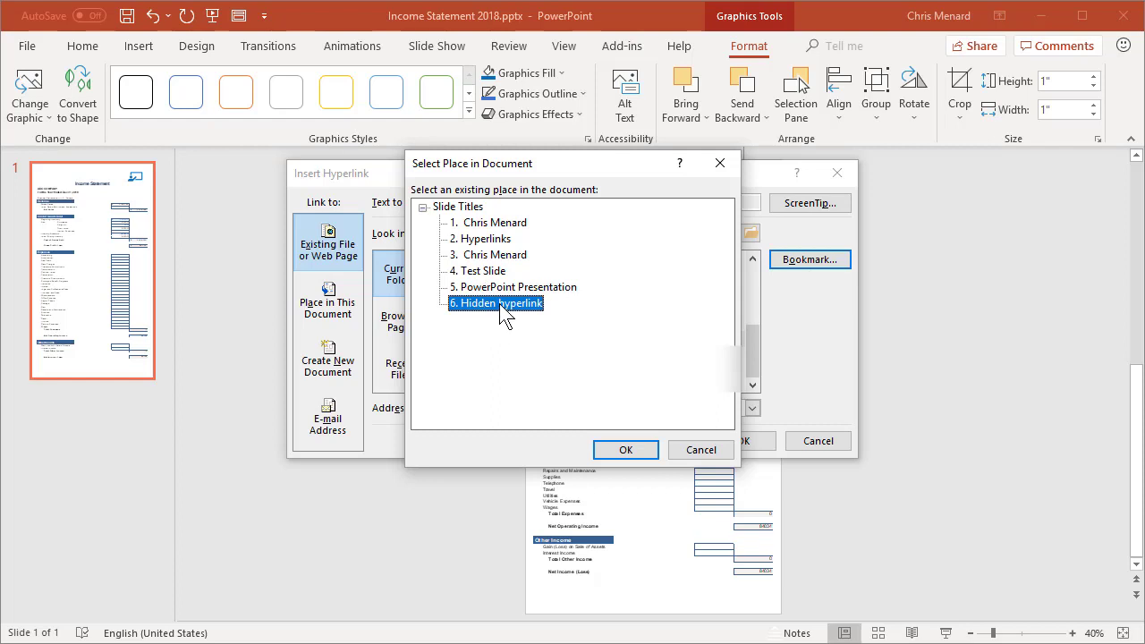
{"action": "left_click", "coordinate": [625, 451]}
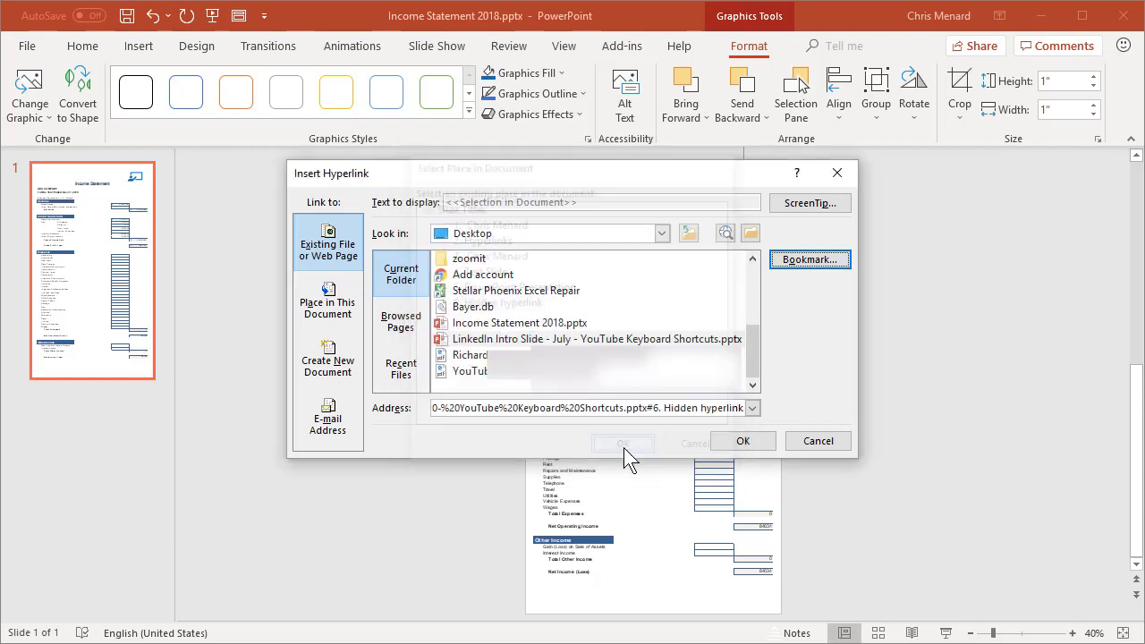
{"action": "left_click", "coordinate": [735, 440]}
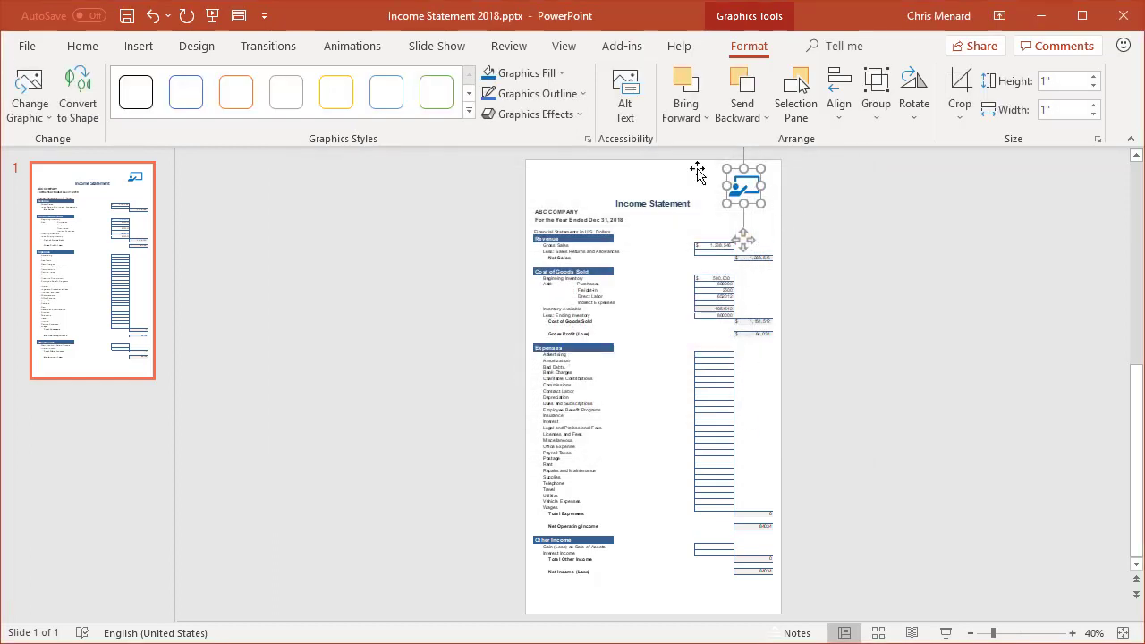
Step: Save Income Statement 2018, switch to the LinkedIn Intro Slide deck and select slide 5
{"action": "left_click", "coordinate": [127, 16]}
{"action": "left_click", "coordinate": [570, 50]}
{"action": "left_click", "coordinate": [796, 107]}
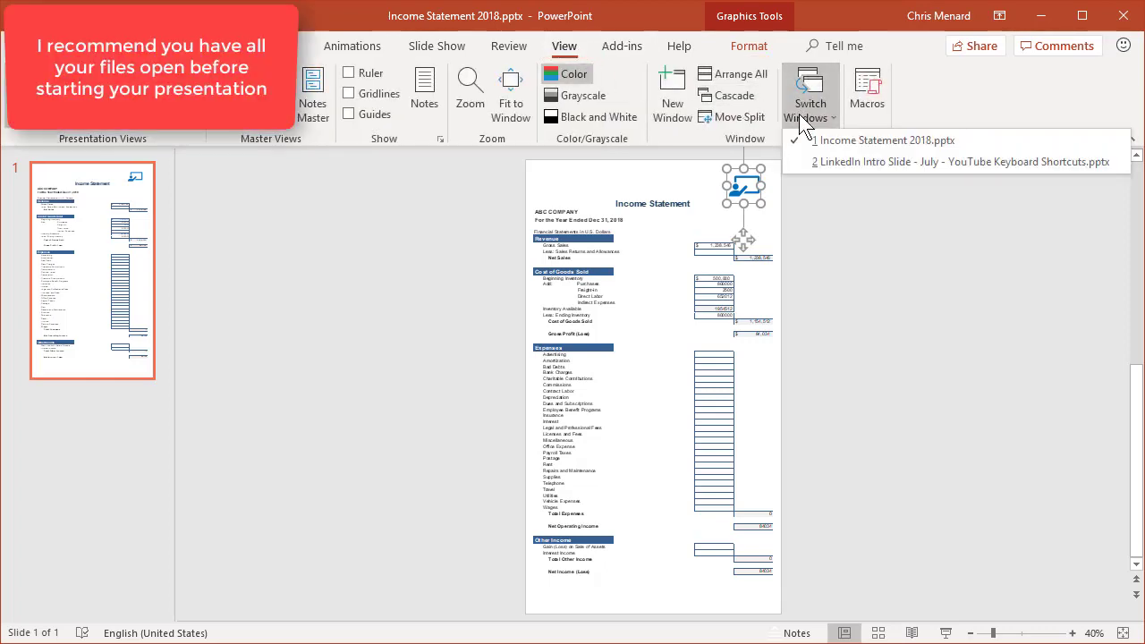
{"action": "left_click", "coordinate": [816, 163]}
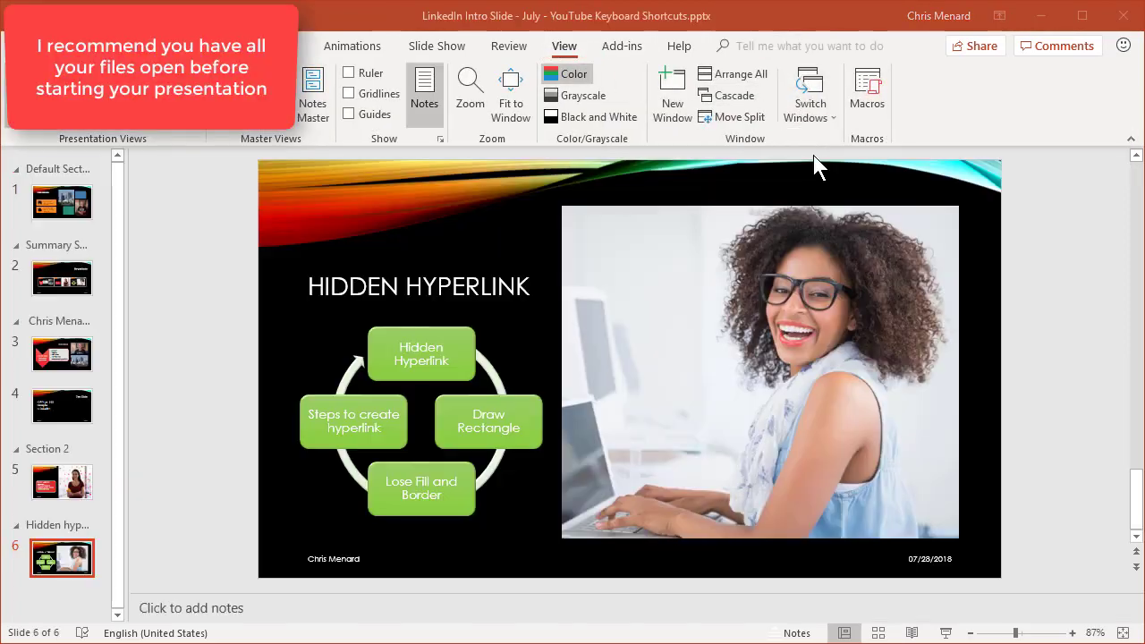
{"action": "left_click", "coordinate": [72, 492]}
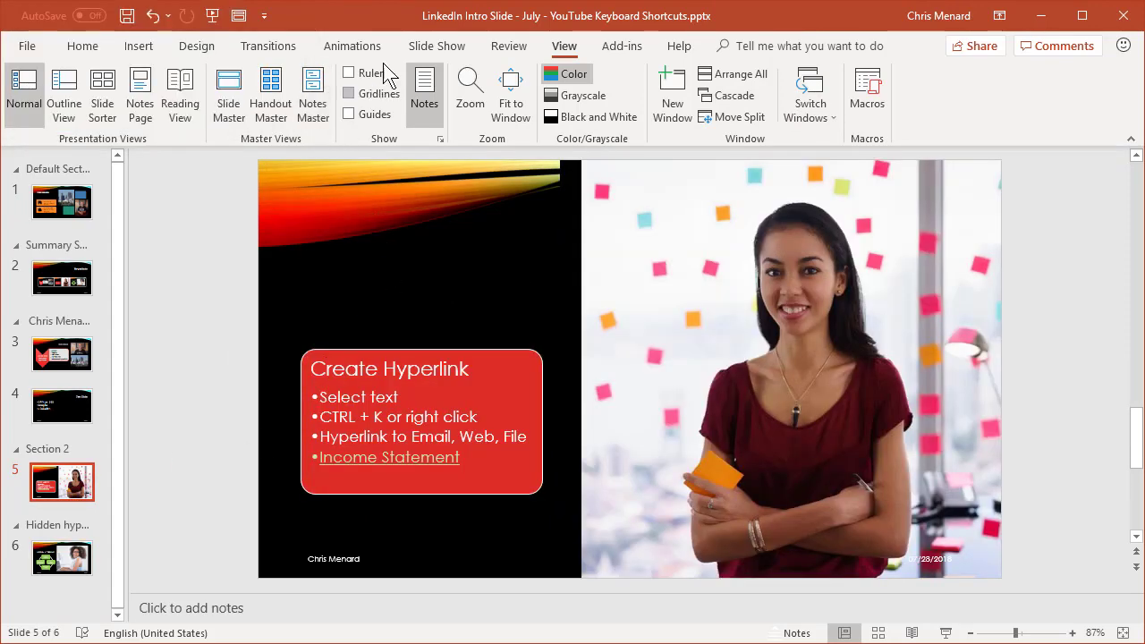
Step: Open the Set Up Show dialog from the Slide Show tab
{"action": "left_click", "coordinate": [437, 46]}
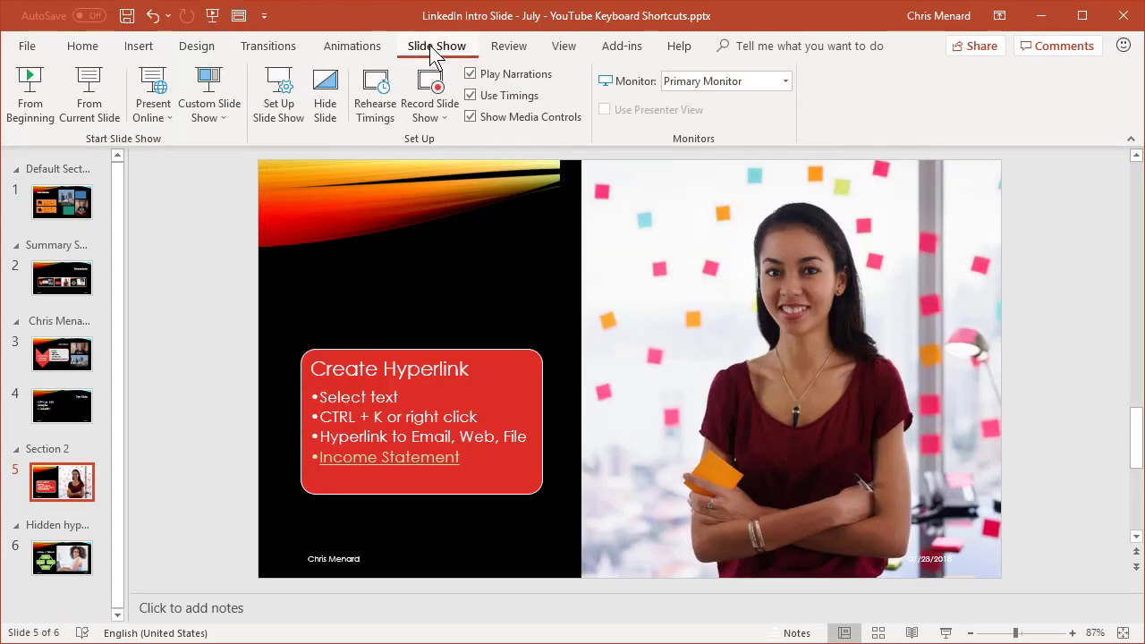
{"action": "left_click", "coordinate": [213, 122]}
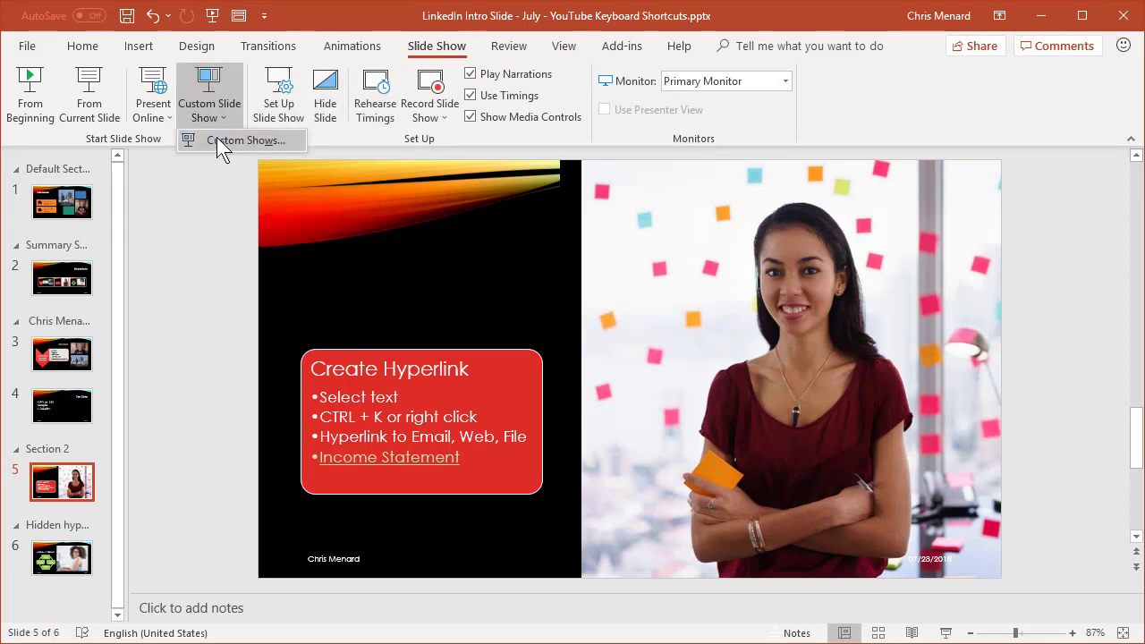
{"action": "left_click", "coordinate": [280, 108]}
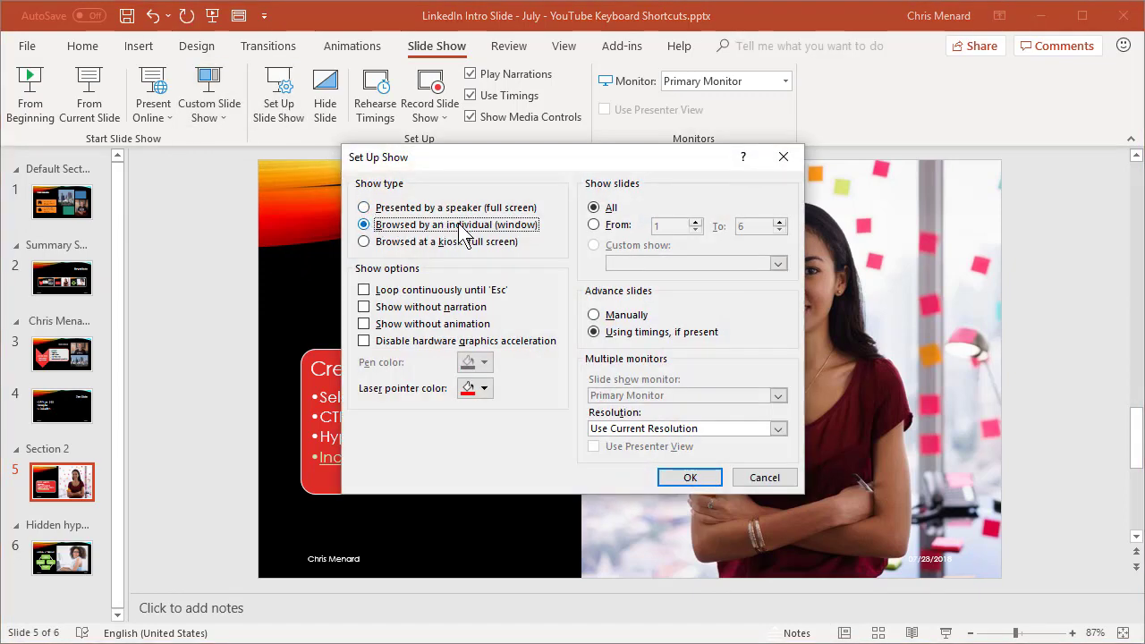
{"action": "left_click", "coordinate": [697, 479]}
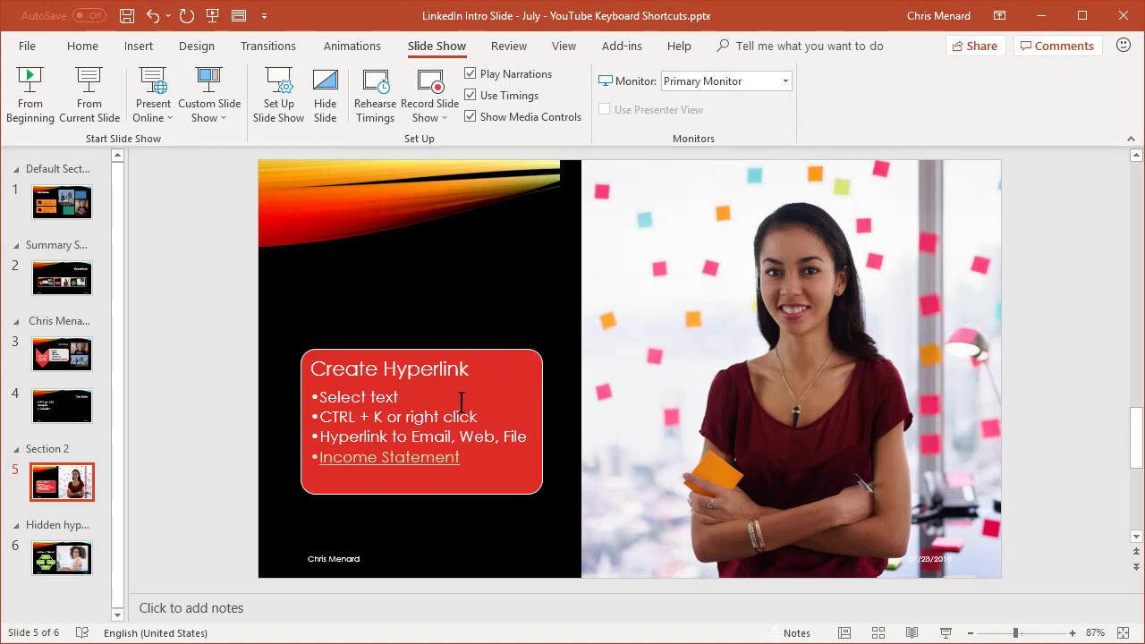
{"action": "key", "text": "F5"}
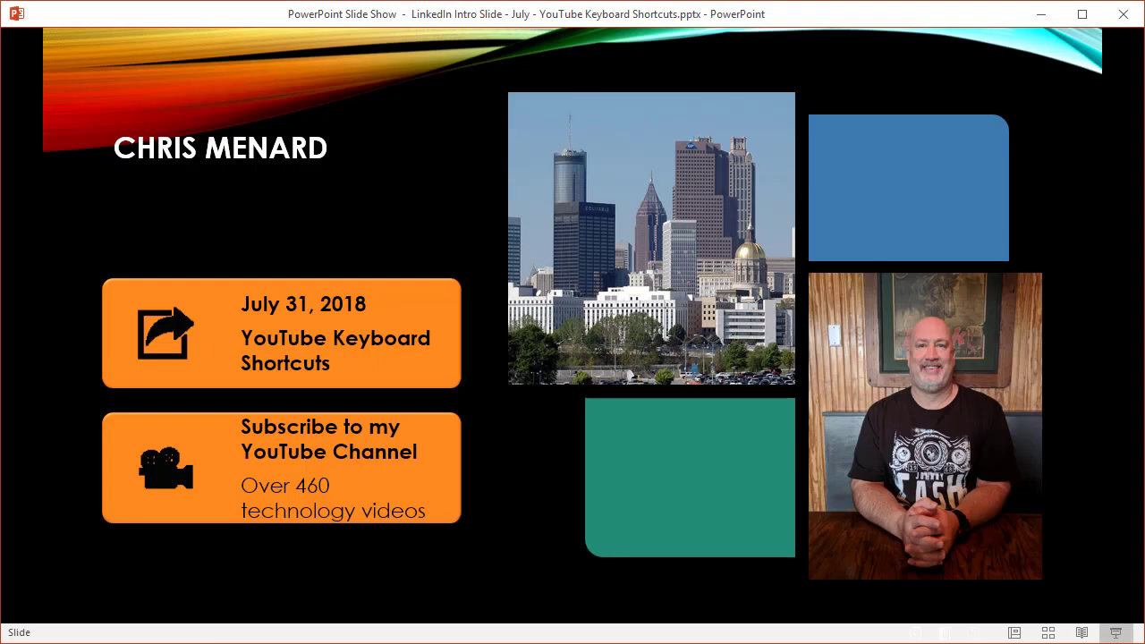
{"action": "key", "text": "Right"}
{"action": "key", "text": "Right"}
{"action": "key", "text": "Right"}
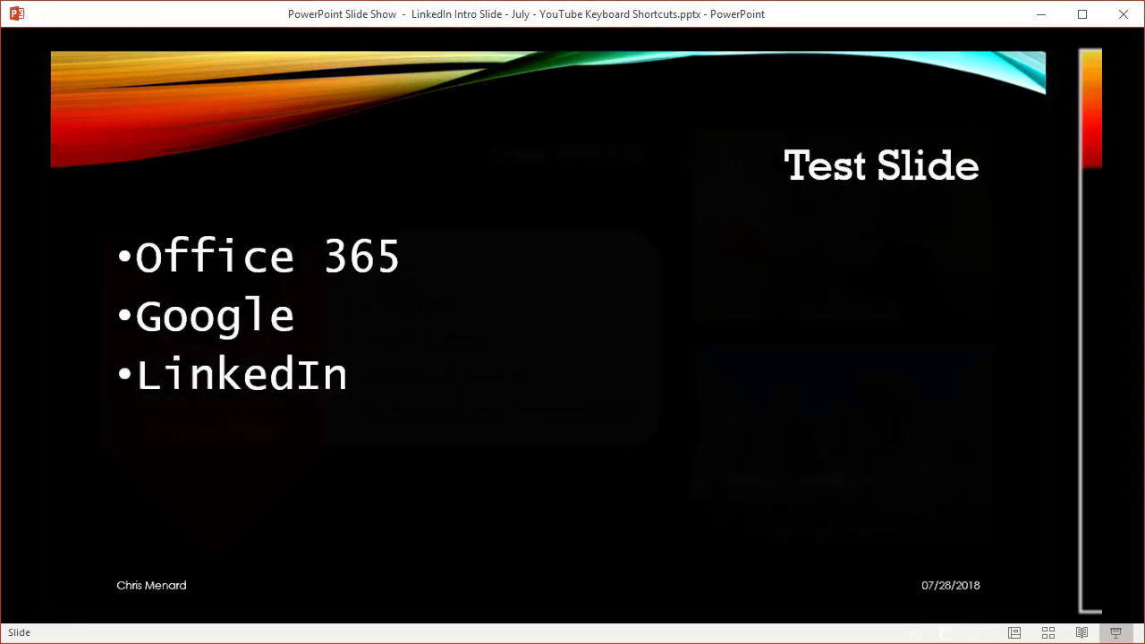
{"action": "key", "text": "Right"}
{"action": "key", "text": "Right"}
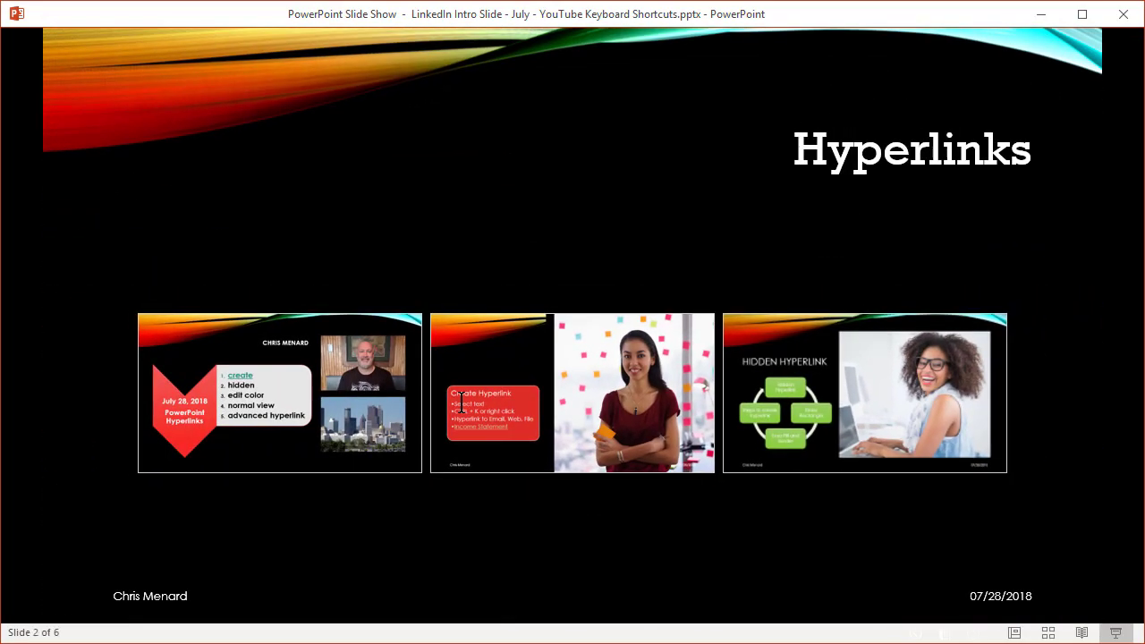
{"action": "left_click", "coordinate": [540, 367]}
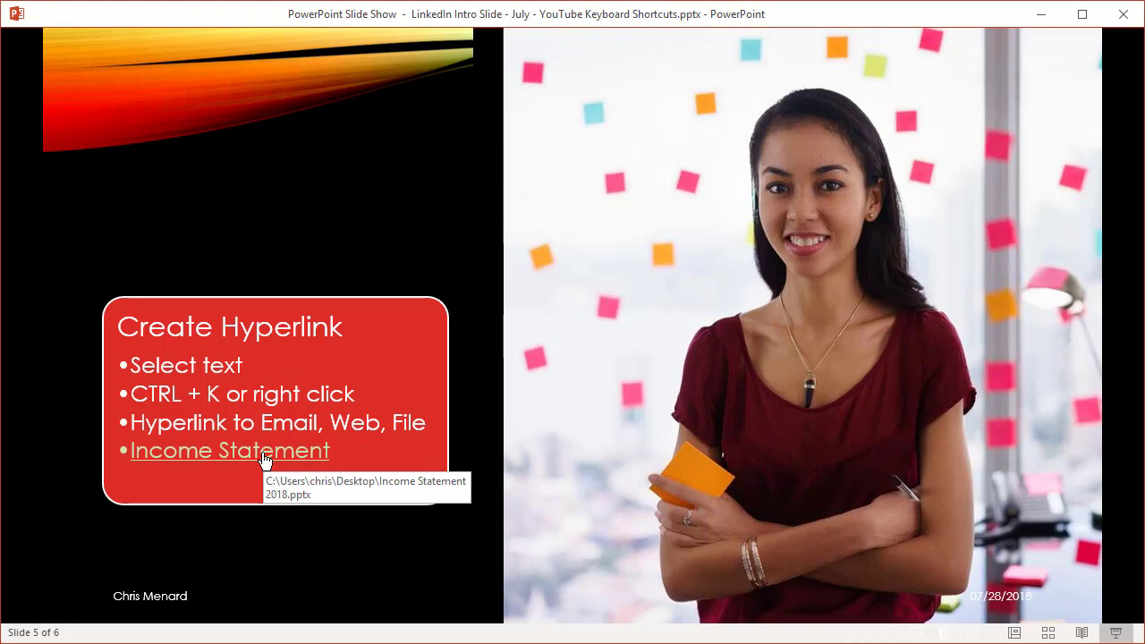
{"action": "left_click", "coordinate": [265, 460]}
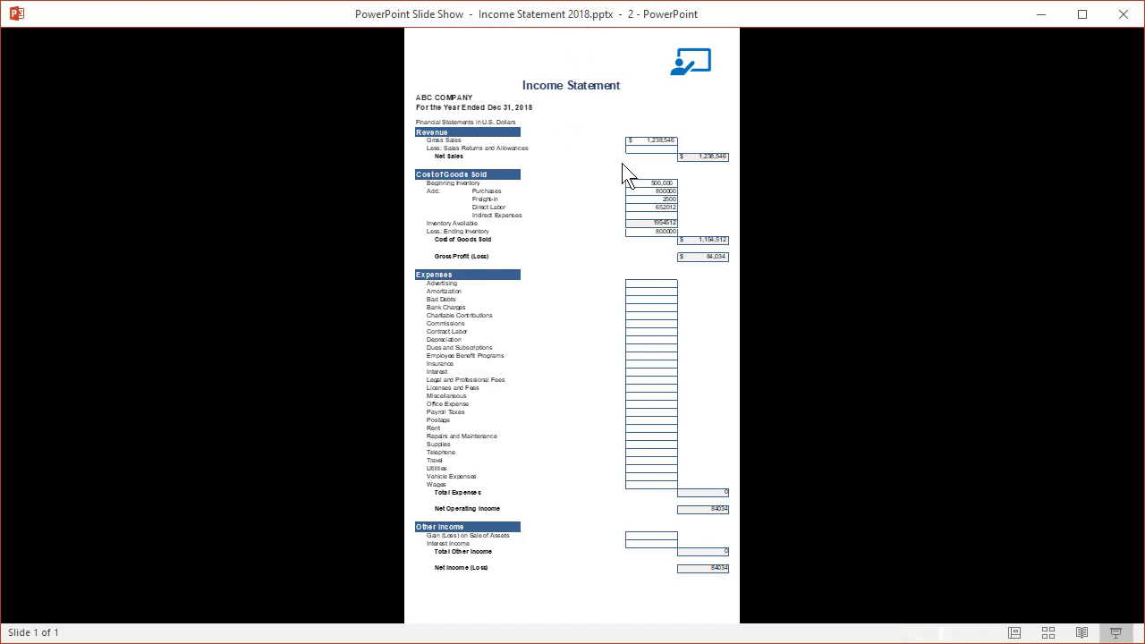
{"action": "mouse_move", "coordinate": [698, 79]}
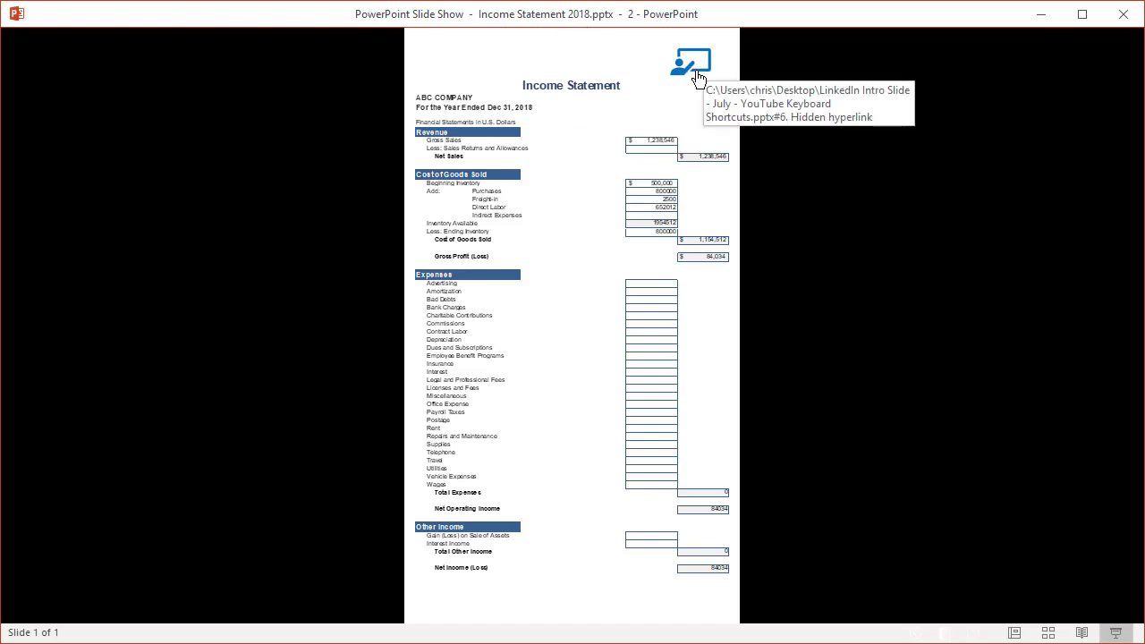
{"action": "left_click", "coordinate": [699, 69]}
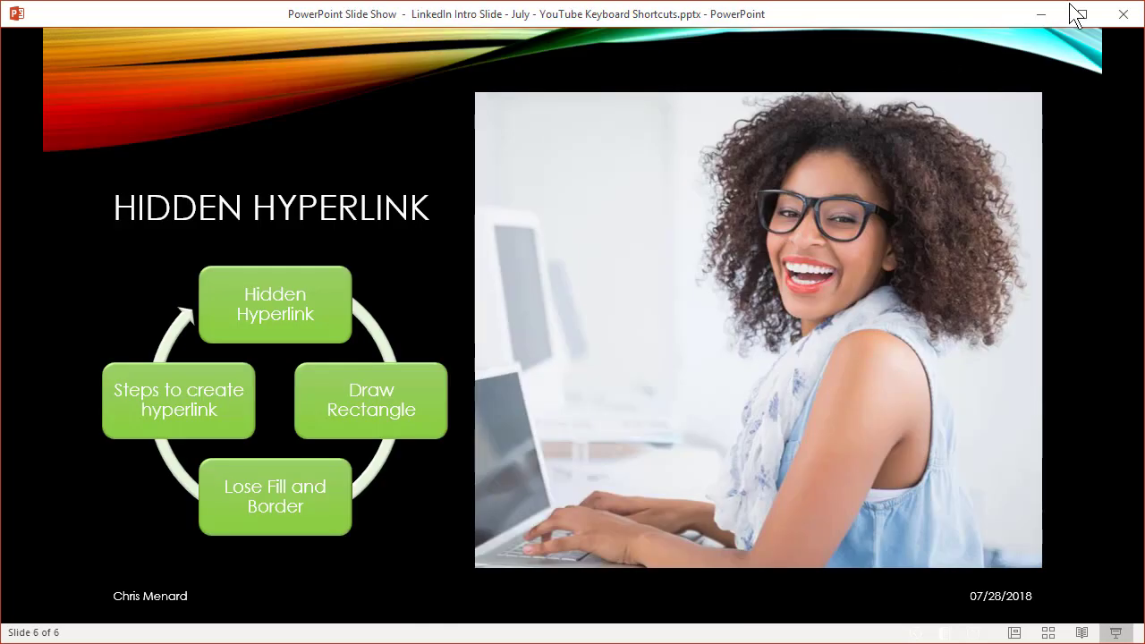
{"action": "left_click", "coordinate": [1127, 25]}
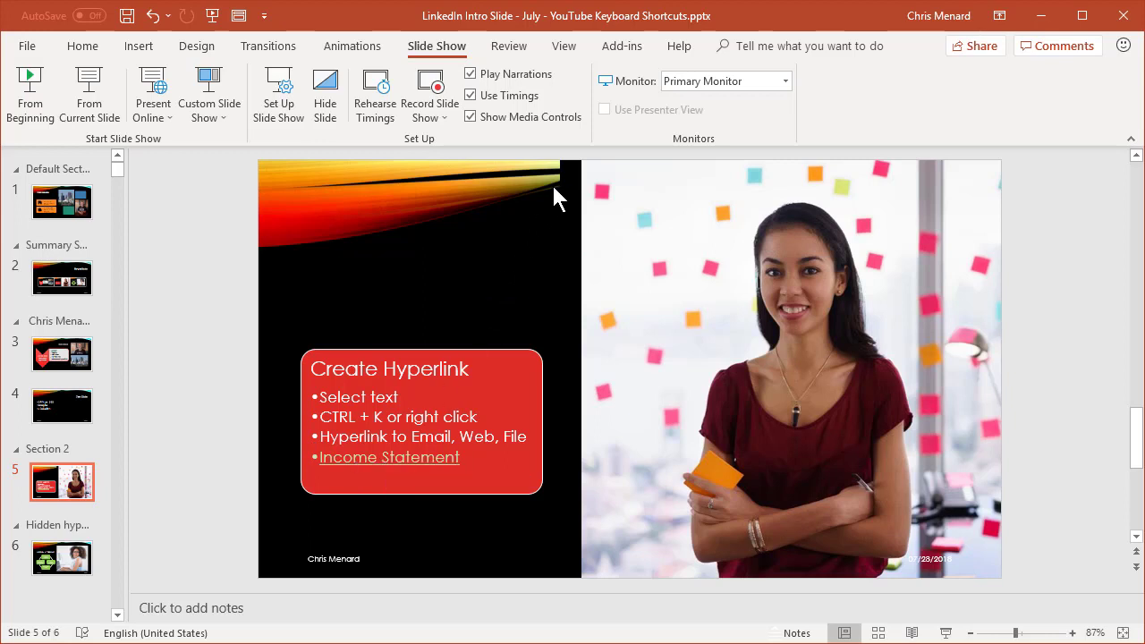
Step: Bring the Income Statement 2018 deck forward for editing, leaving its slide show window
{"action": "left_click", "coordinate": [564, 46]}
{"action": "left_click", "coordinate": [808, 106]}
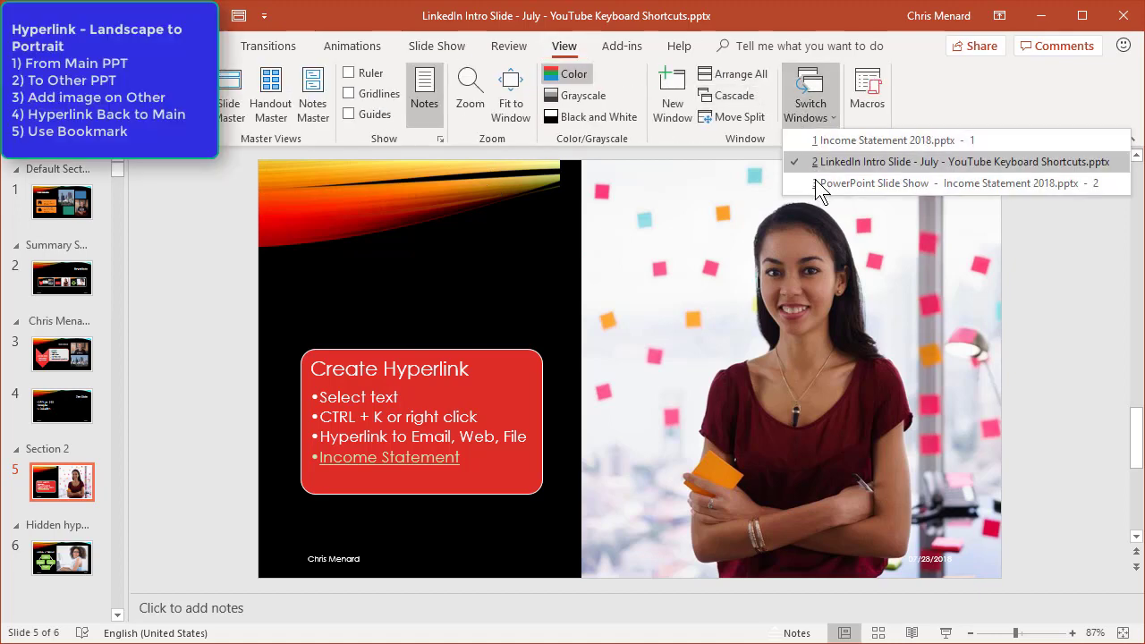
{"action": "left_click", "coordinate": [820, 183]}
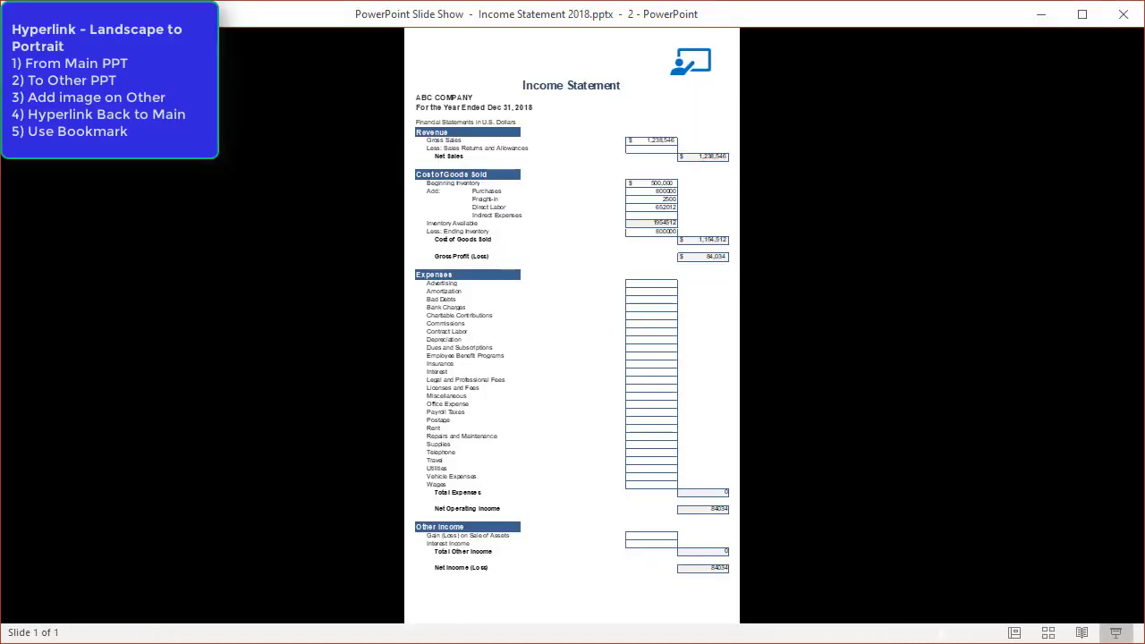
{"action": "key", "text": "alt+Tab"}
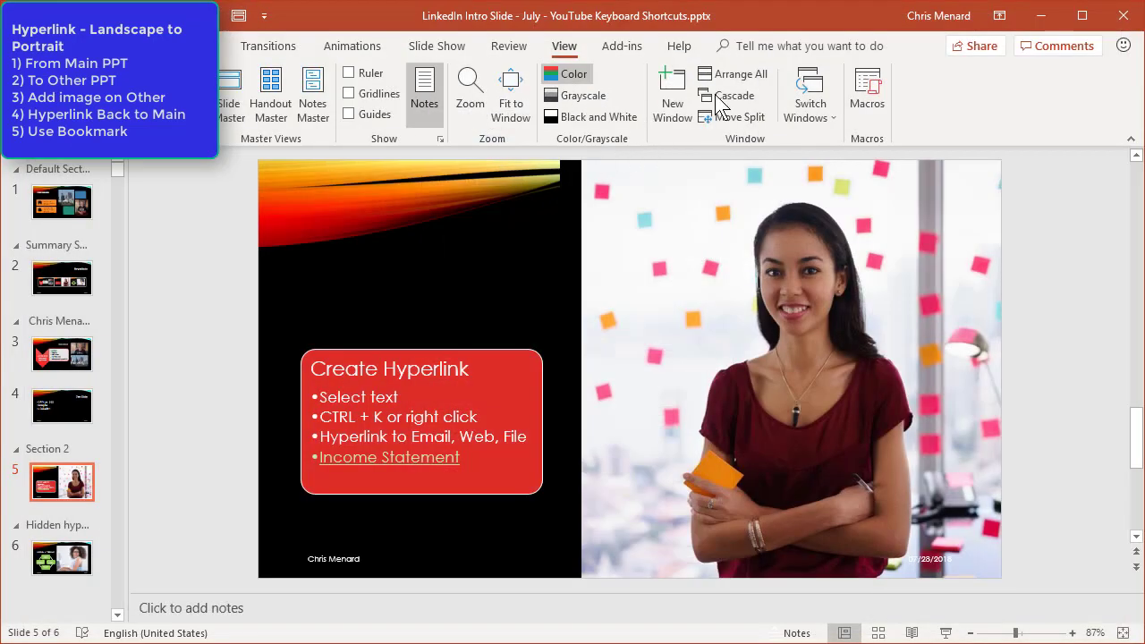
{"action": "left_click", "coordinate": [802, 105]}
{"action": "left_click", "coordinate": [838, 140]}
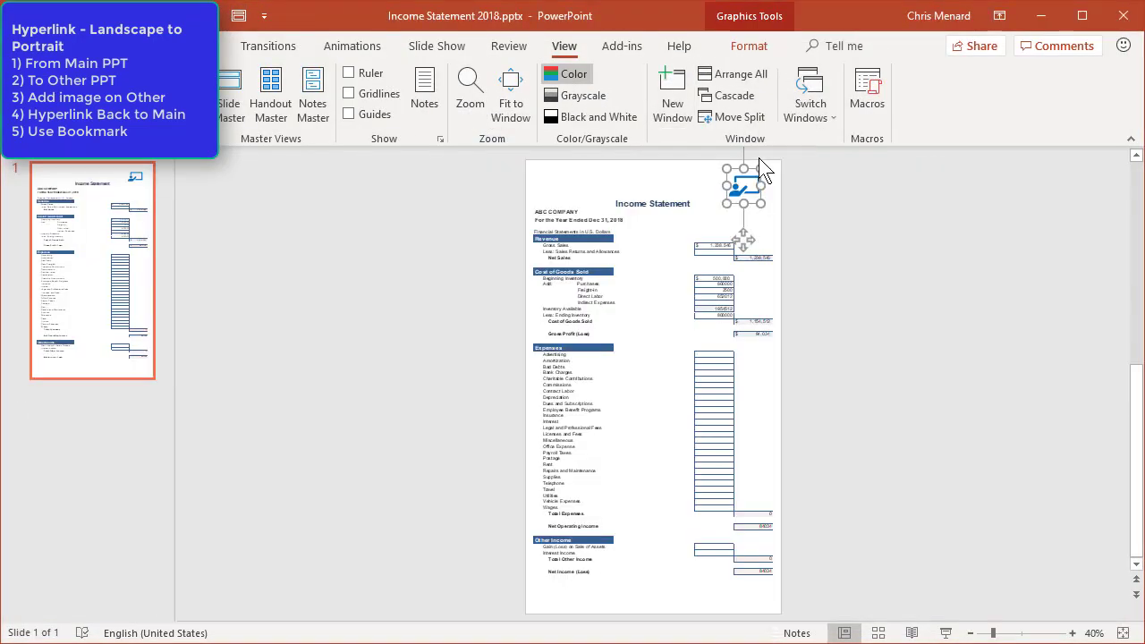
Step: Inspect the icon's hyperlink without changes, then return to the LinkedIn Intro Slide deck
{"action": "left_click", "coordinate": [741, 184], "text": "ctrl"}
{"action": "key", "text": "ctrl+k"}
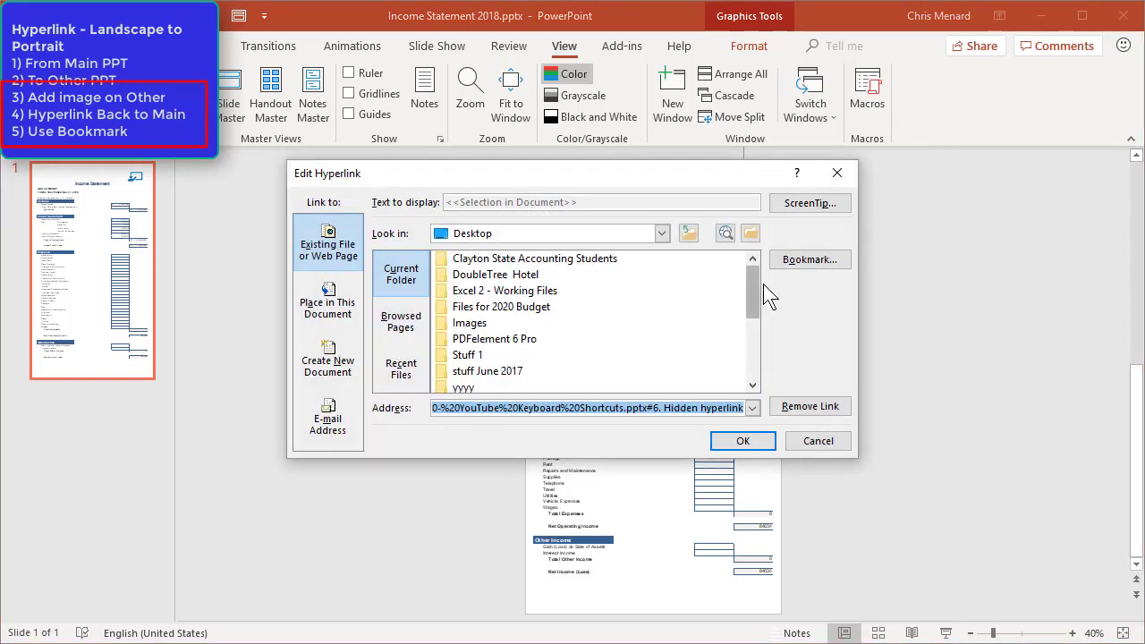
{"action": "left_click_drag", "start_coordinate": [756, 288], "coordinate": [752, 367]}
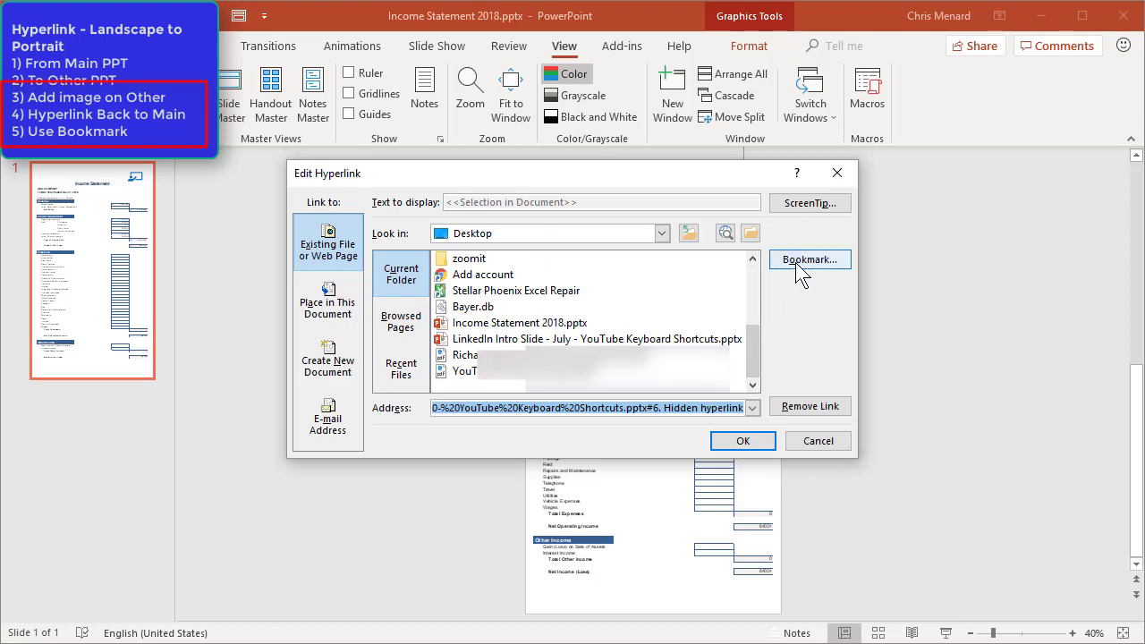
{"action": "left_click", "coordinate": [824, 445]}
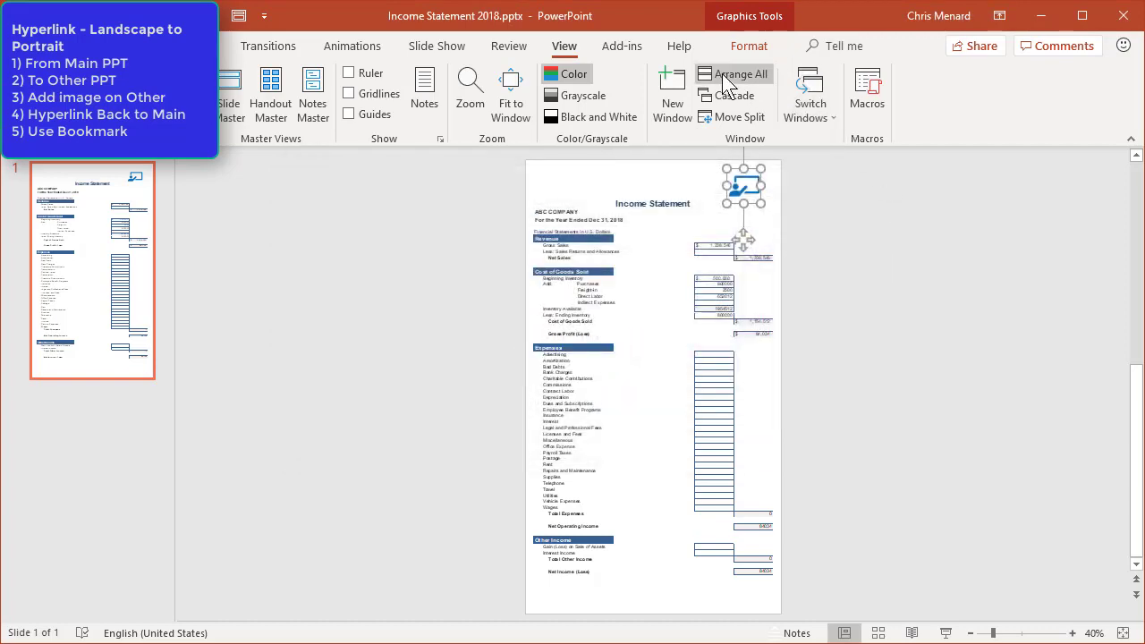
{"action": "left_click", "coordinate": [808, 121]}
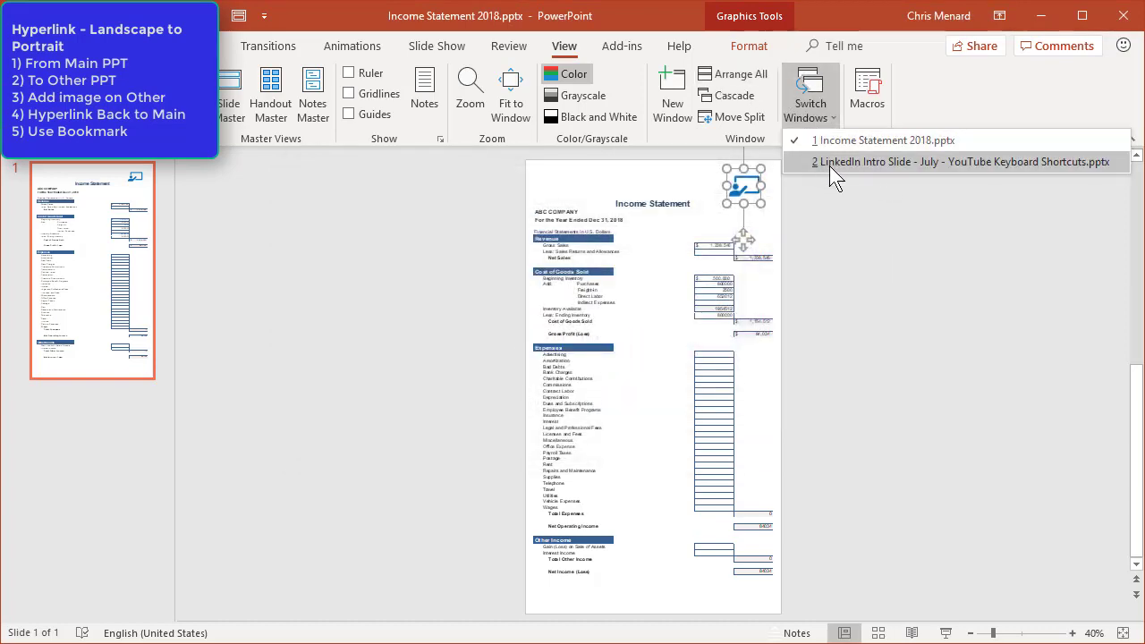
{"action": "left_click", "coordinate": [829, 164]}
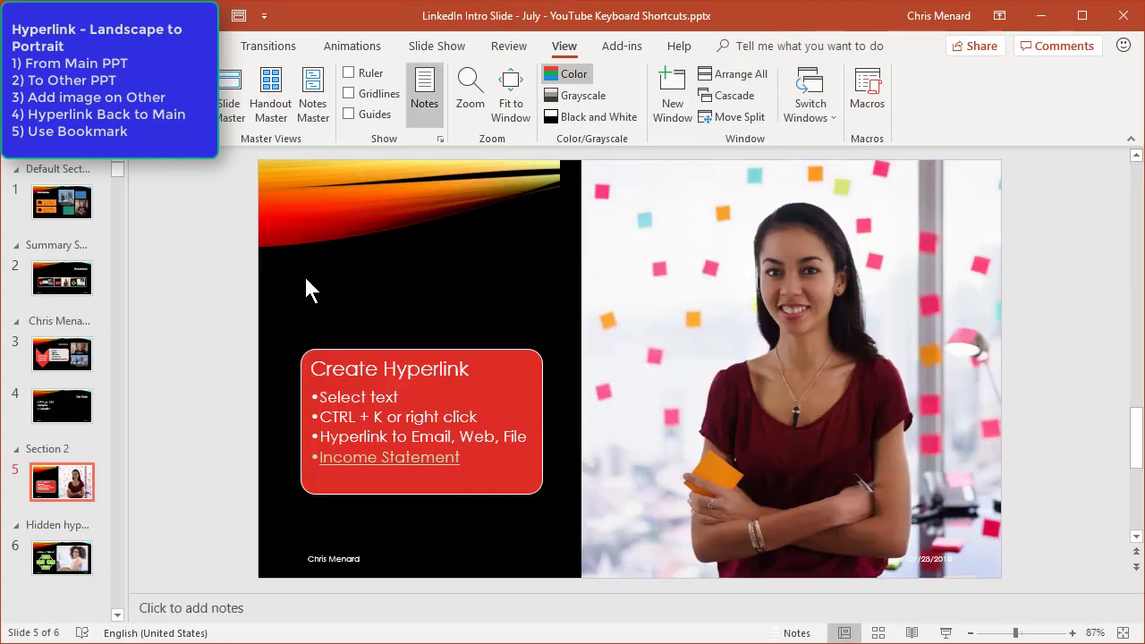
Step: Display slide 3 of the LinkedIn Intro Slide deck with its hyperlink topics list
{"action": "left_click", "coordinate": [82, 362]}
{"action": "left_click", "coordinate": [84, 370]}
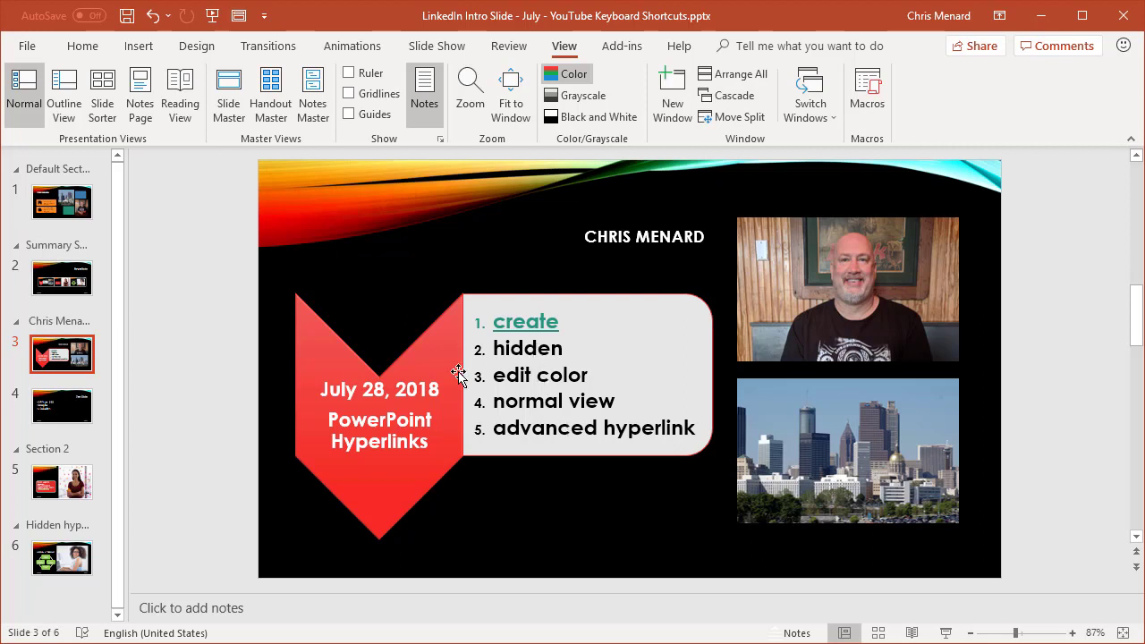
{"action": "left_click", "coordinate": [85, 425]}
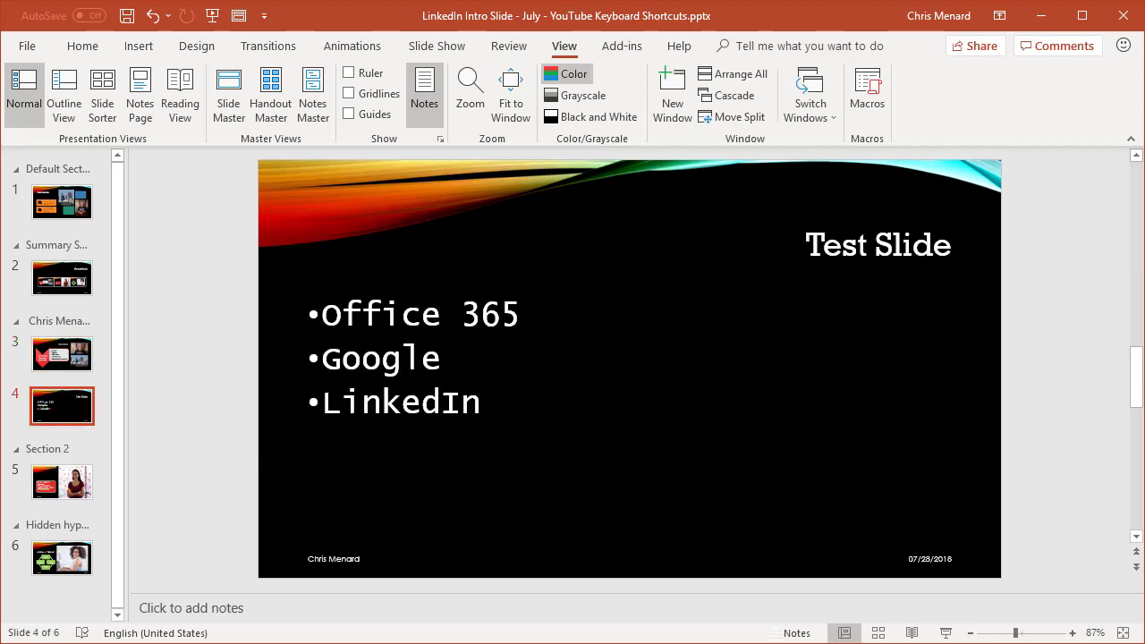
{"action": "triple_click", "coordinate": [389, 315]}
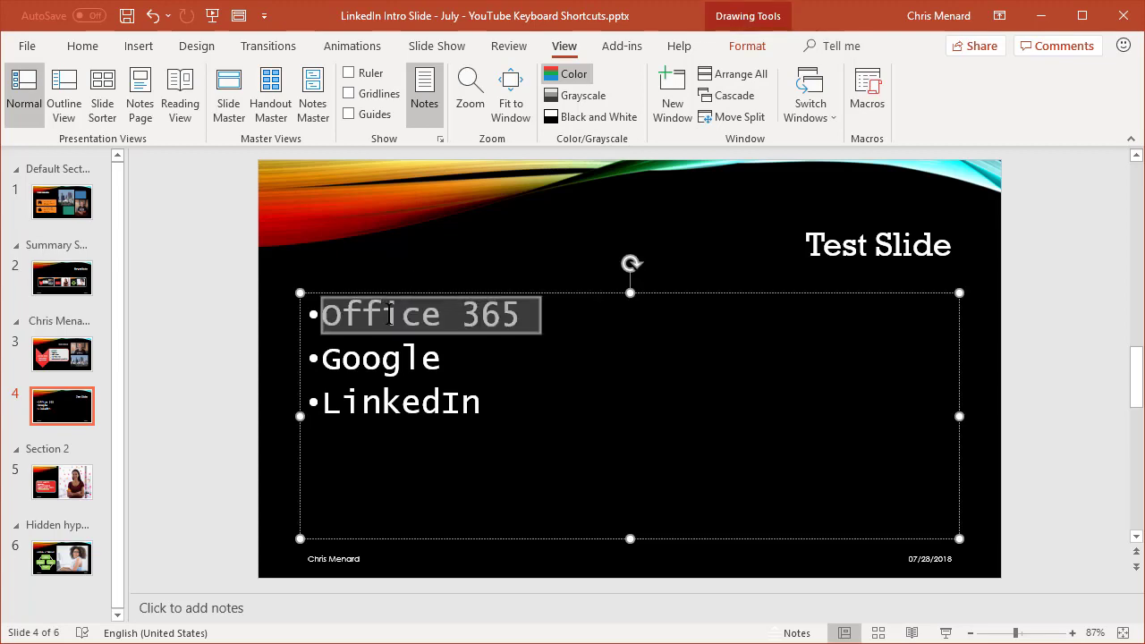
{"action": "key", "text": "ctrl+k"}
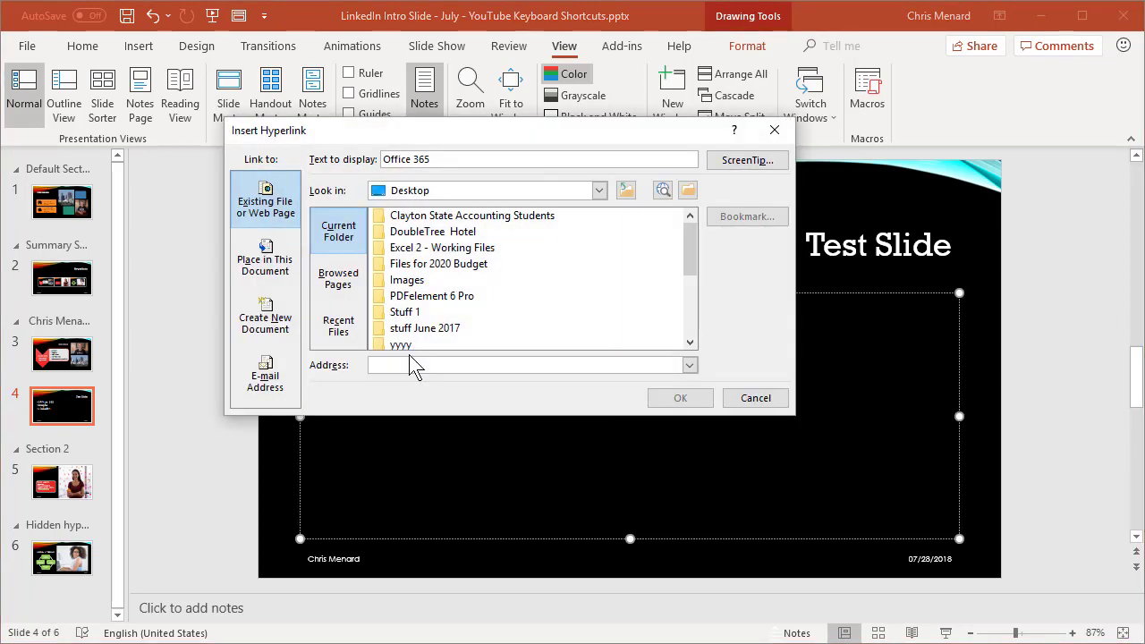
{"action": "type", "text": "www.yaho"}
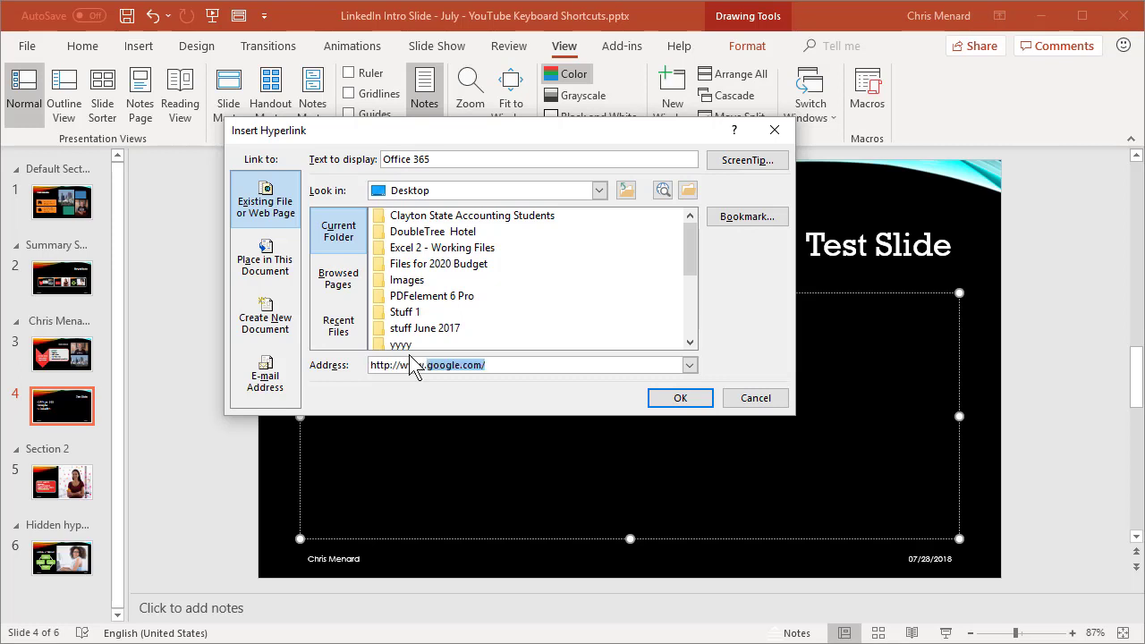
{"action": "type", "text": "o.com"}
{"action": "key", "text": "Return"}
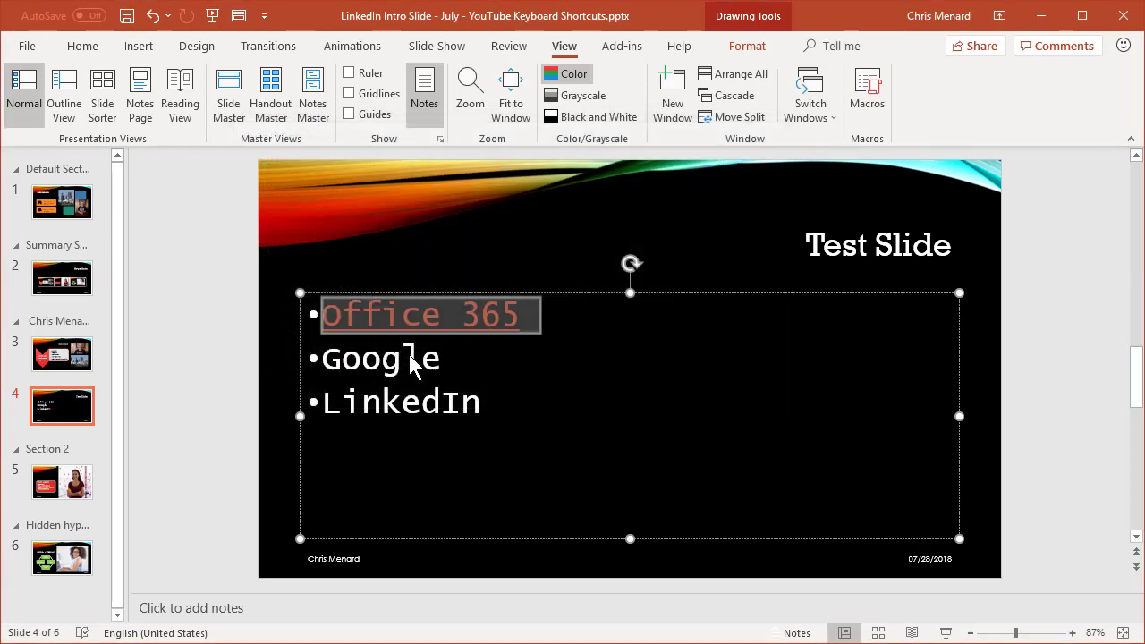
{"action": "left_click", "coordinate": [441, 358]}
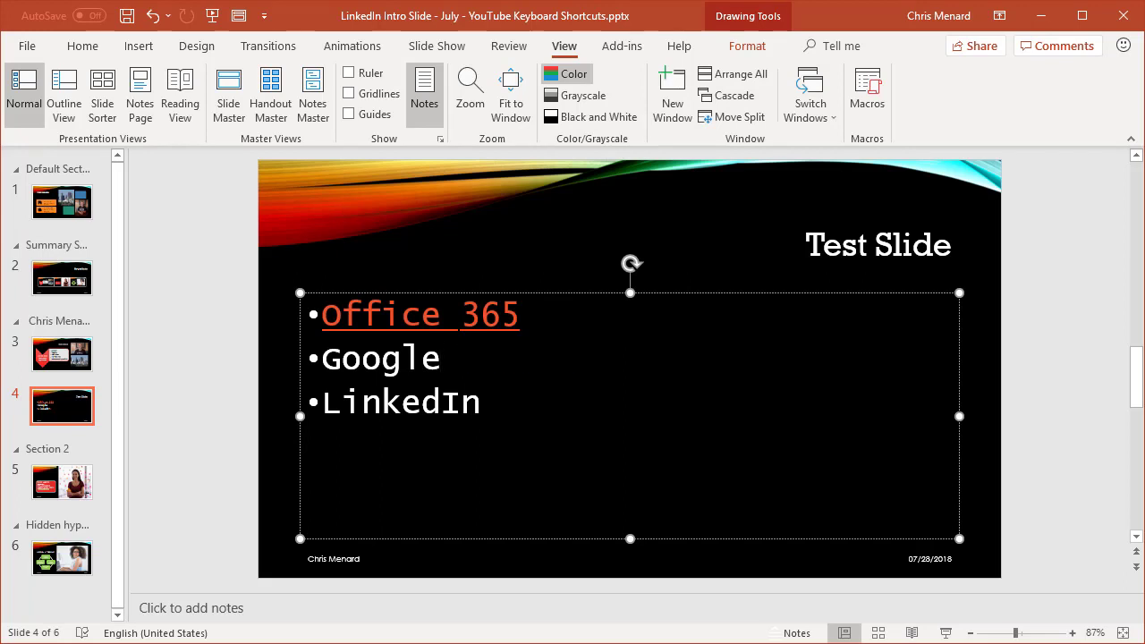
{"action": "key", "text": "ctrl+z"}
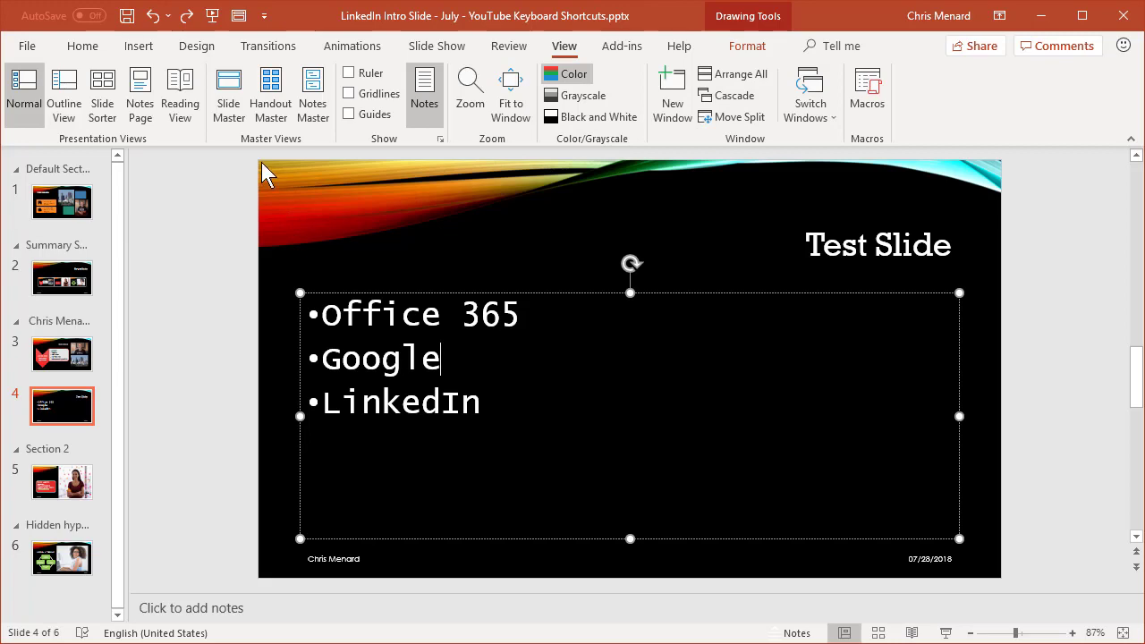
Step: Draw a rectangle over the Office 365 line and set its fill and outline to none
{"action": "left_click", "coordinate": [140, 50]}
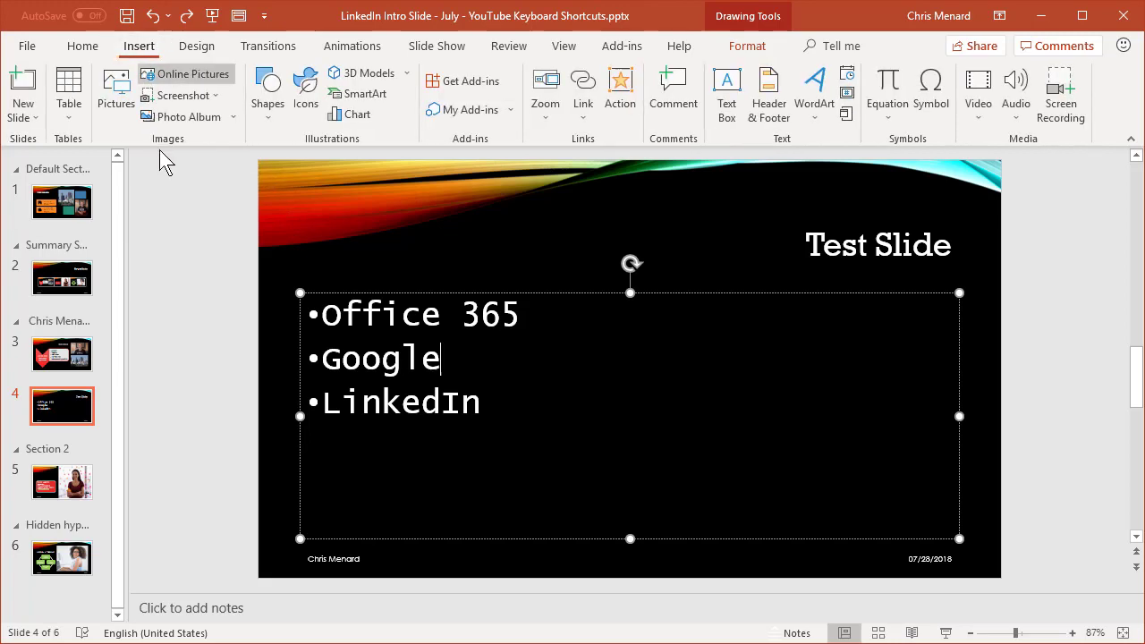
{"action": "left_click", "coordinate": [261, 119]}
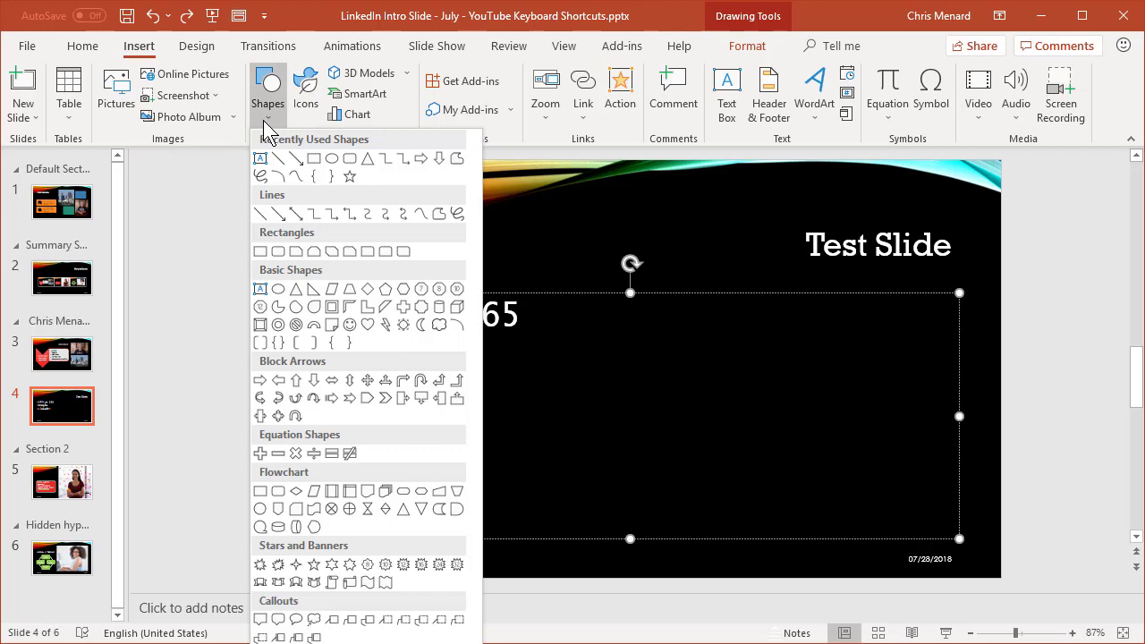
{"action": "left_click", "coordinate": [260, 252]}
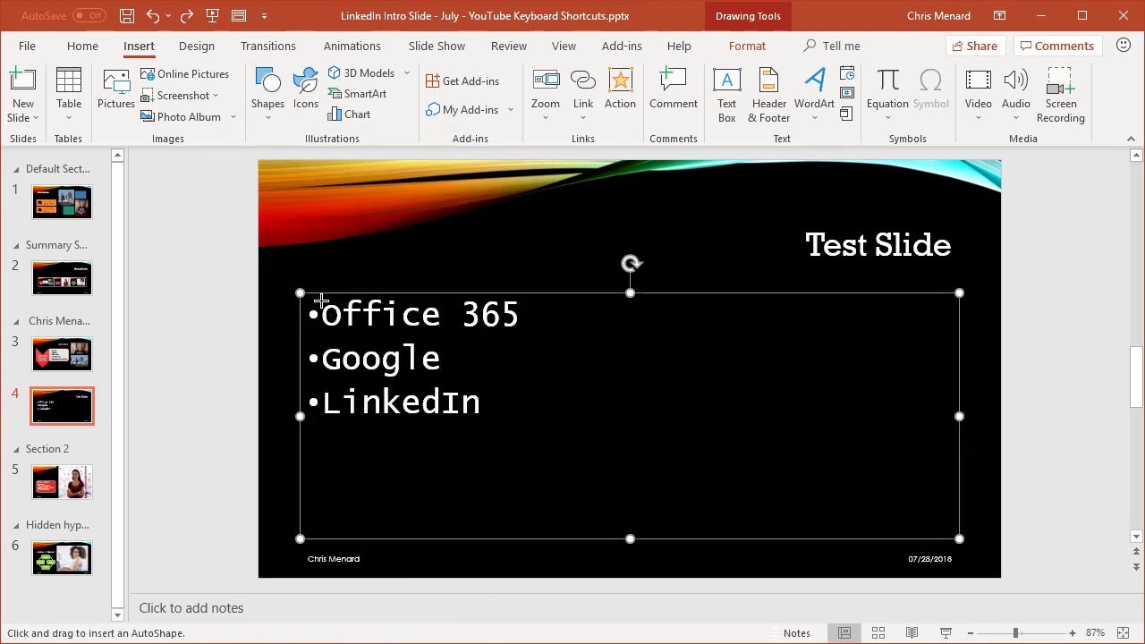
{"action": "left_click_drag", "start_coordinate": [317, 293], "coordinate": [526, 331]}
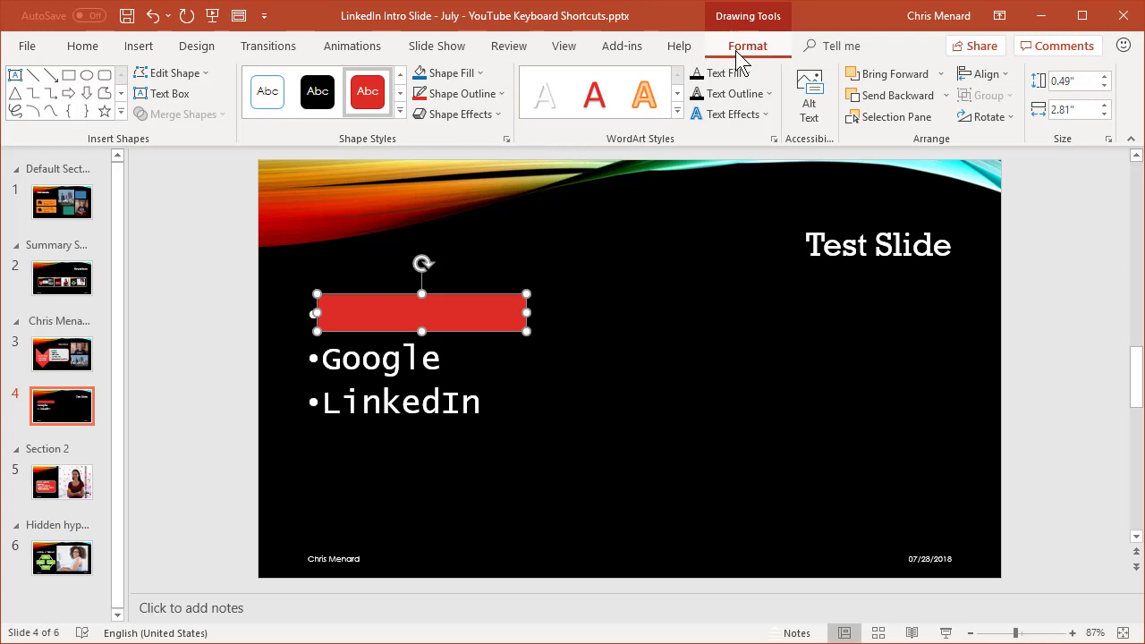
{"action": "left_click", "coordinate": [481, 76]}
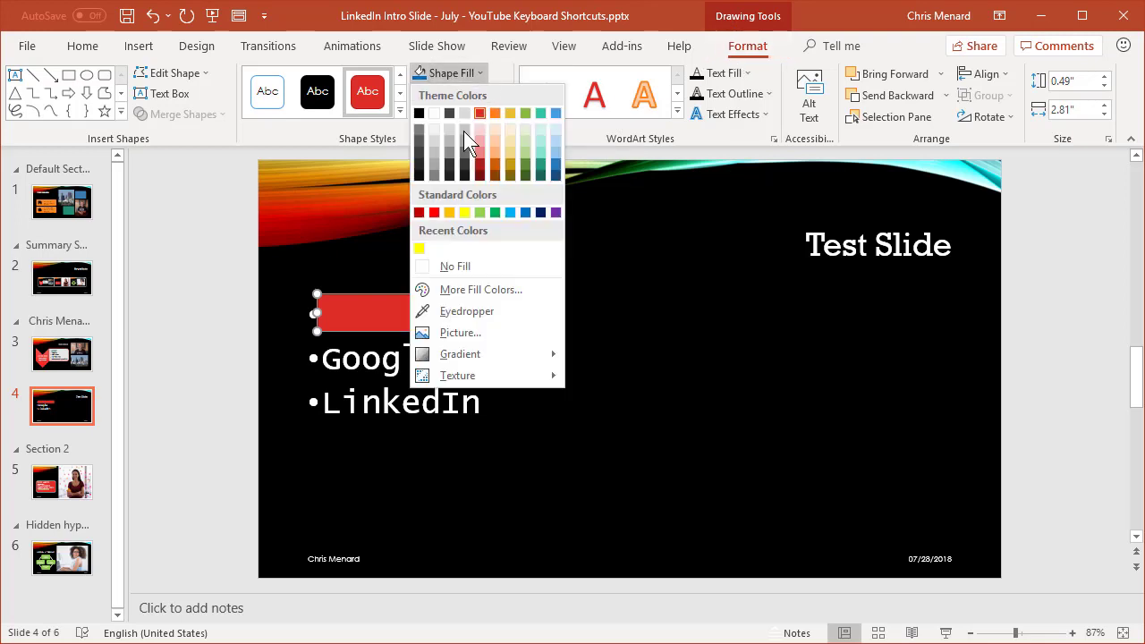
{"action": "left_click", "coordinate": [422, 266]}
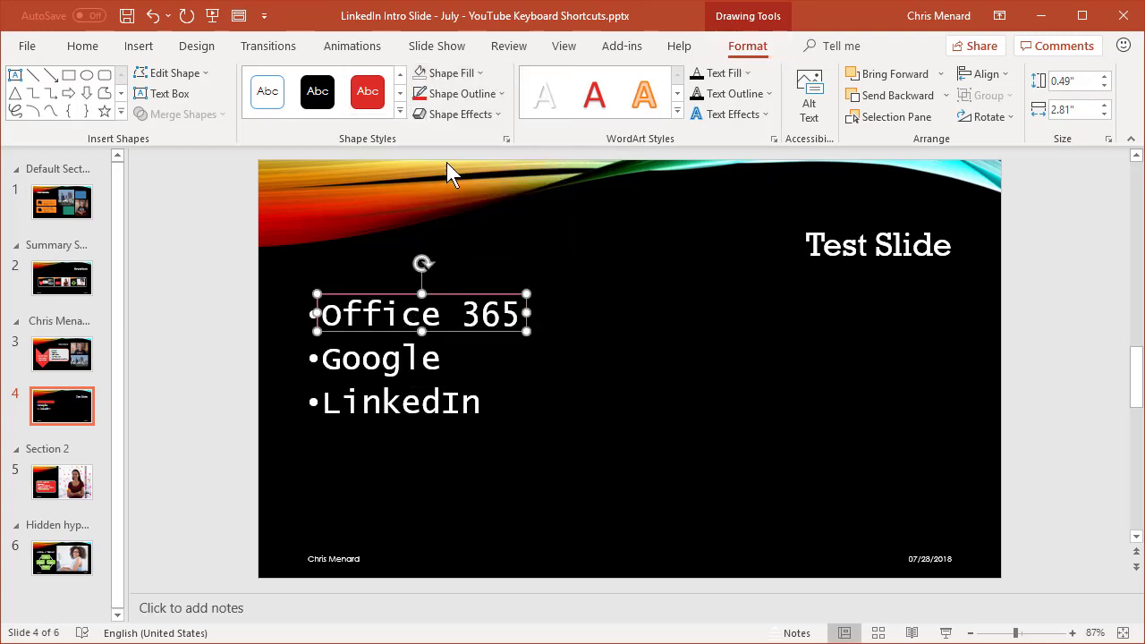
{"action": "left_click", "coordinate": [496, 99]}
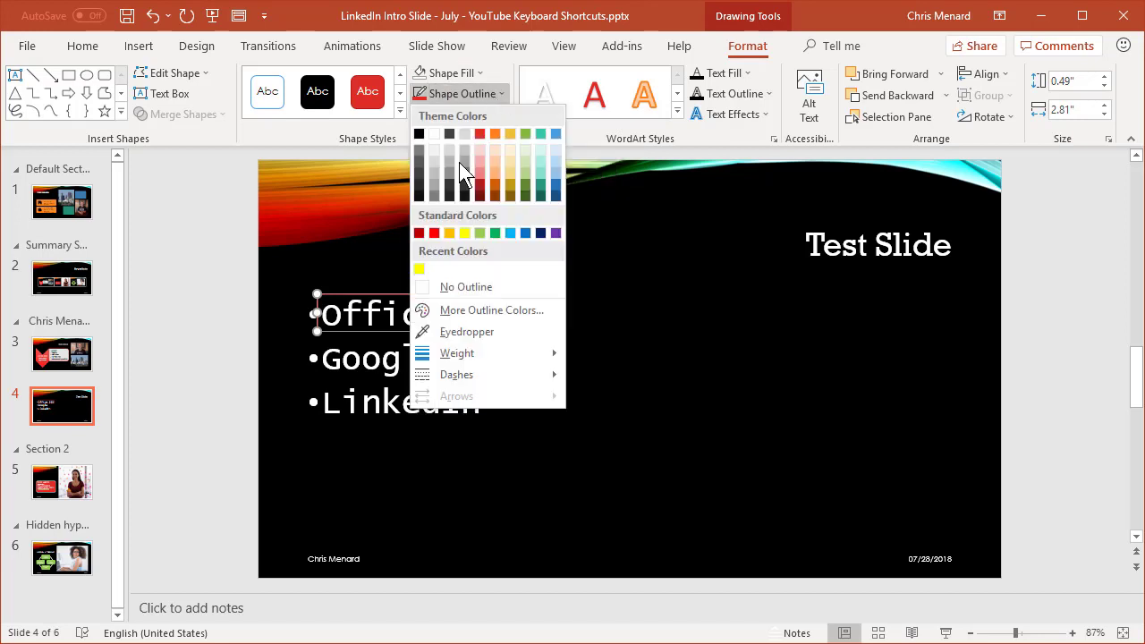
{"action": "left_click", "coordinate": [426, 287]}
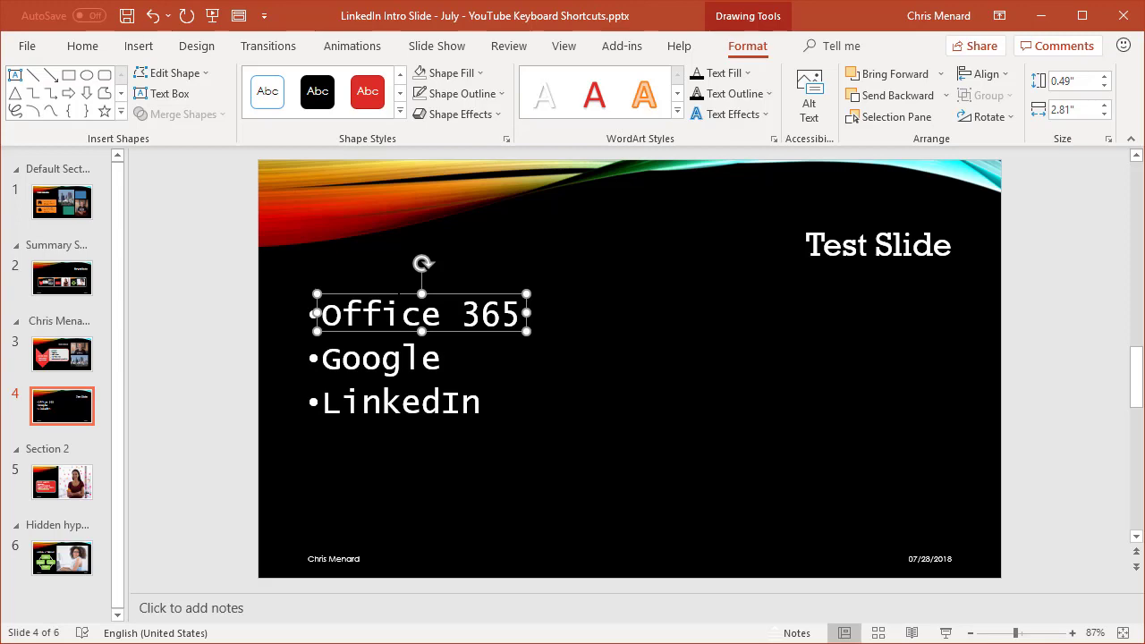
{"action": "key", "text": "ctrl+k"}
{"action": "type", "text": "www.google.com/"}
{"action": "key", "text": "Return"}
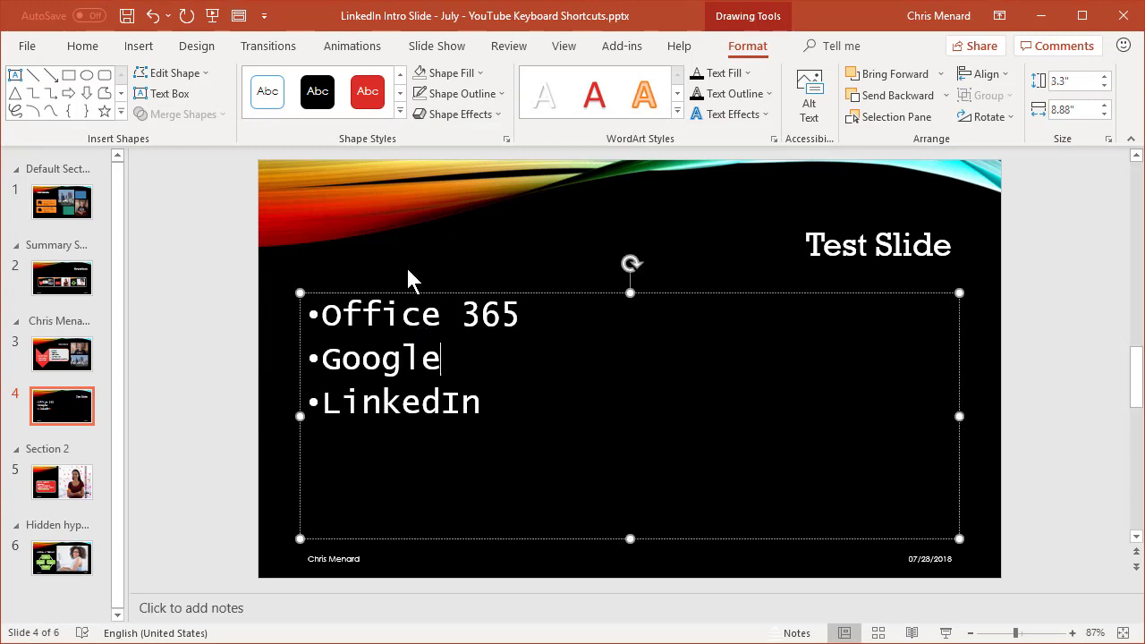
Step: Run the slide show from the Test Slide and check the Office 365 and Google pages in Chrome
{"action": "left_click", "coordinate": [405, 265]}
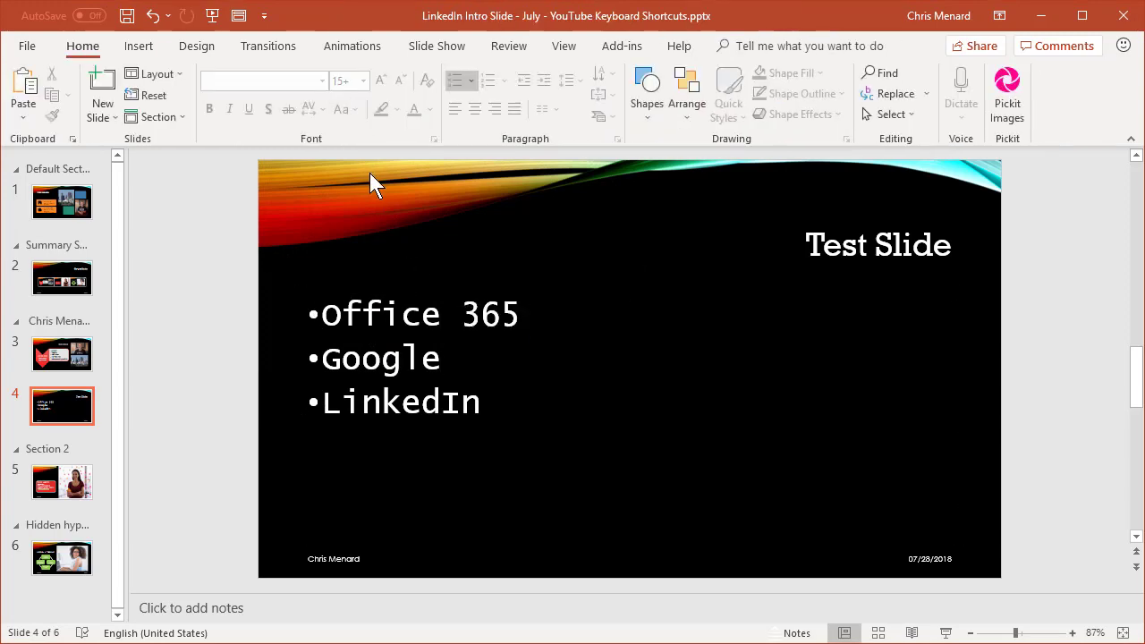
{"action": "key", "text": "F5"}
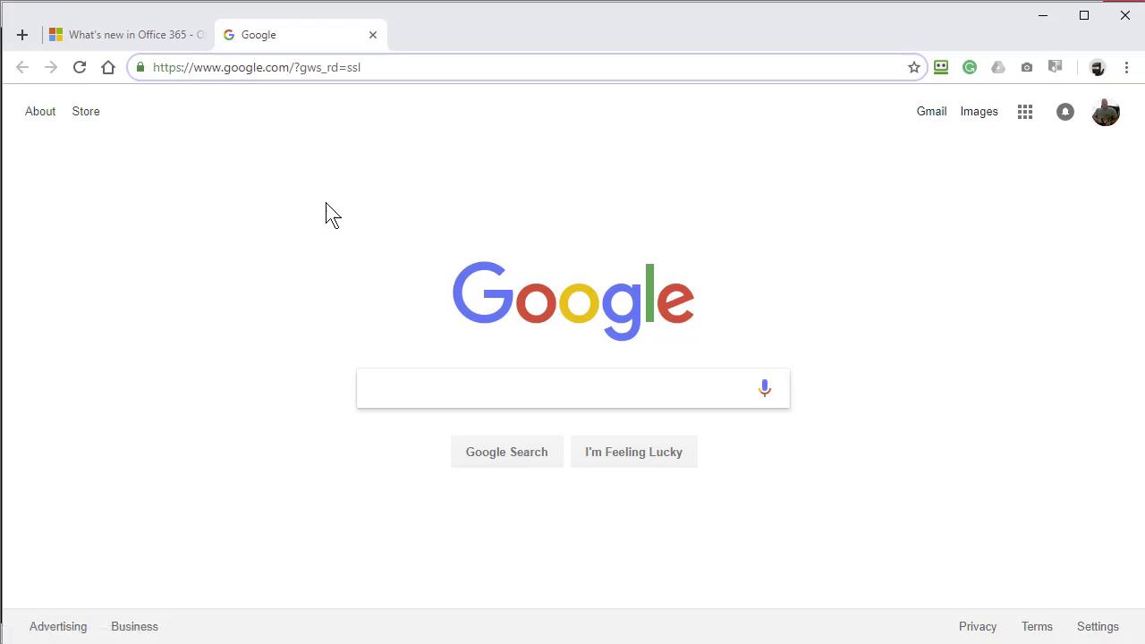
{"action": "left_click", "coordinate": [162, 37]}
{"action": "left_click", "coordinate": [251, 45]}
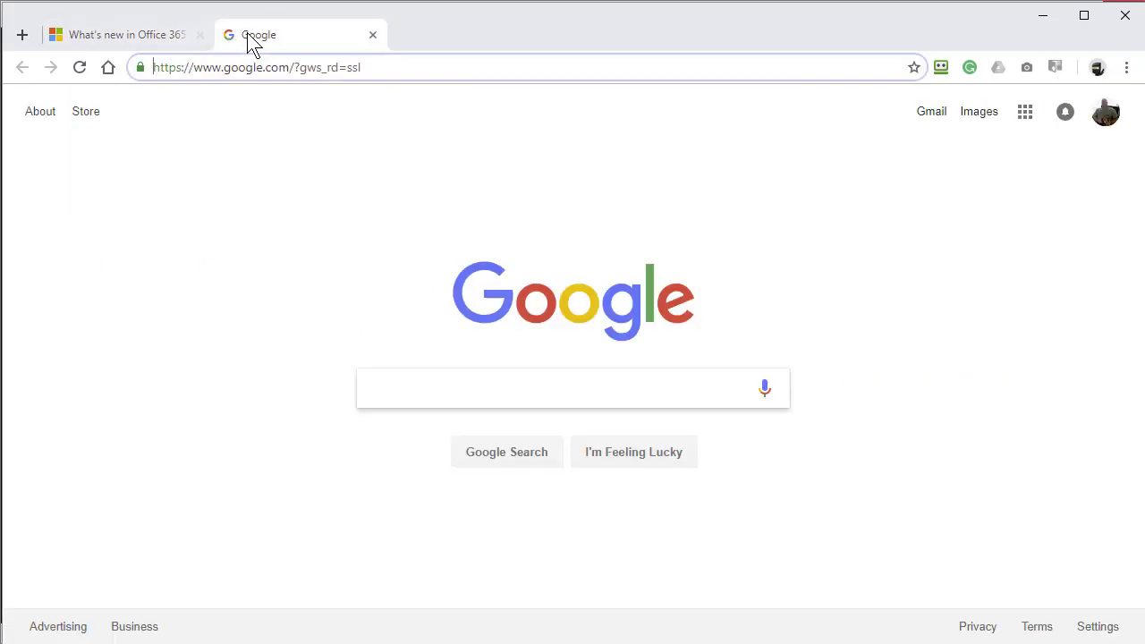
Step: Minimize Chrome, end the slide show, and return to slide 3 of the main deck in the editor
{"action": "left_click", "coordinate": [1050, 16]}
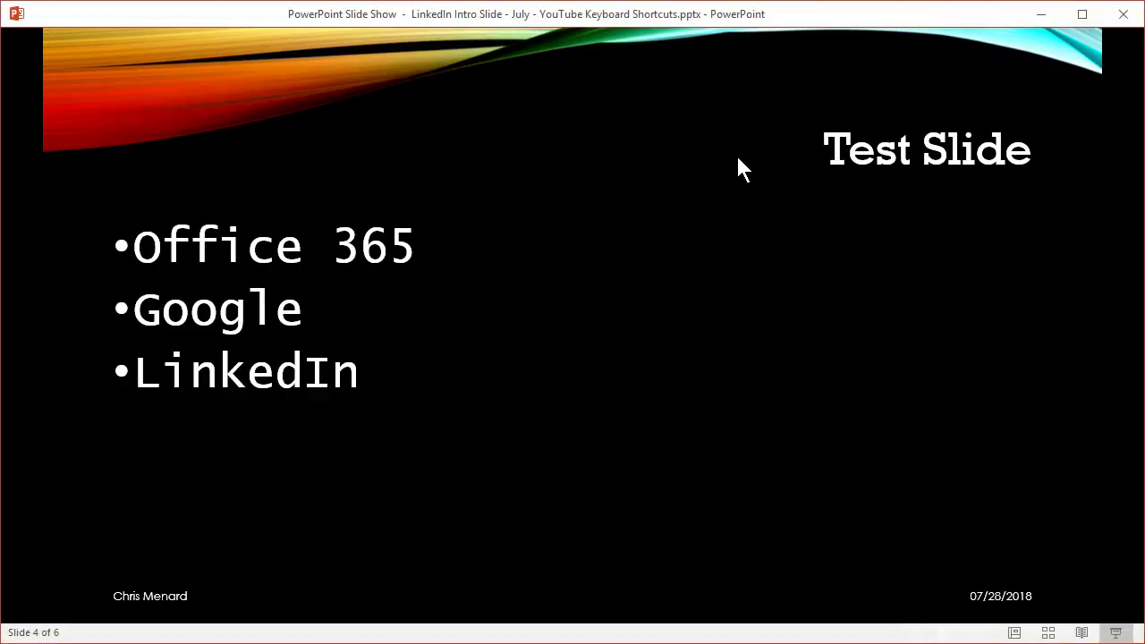
{"action": "key", "text": "Escape"}
{"action": "left_click", "coordinate": [75, 363]}
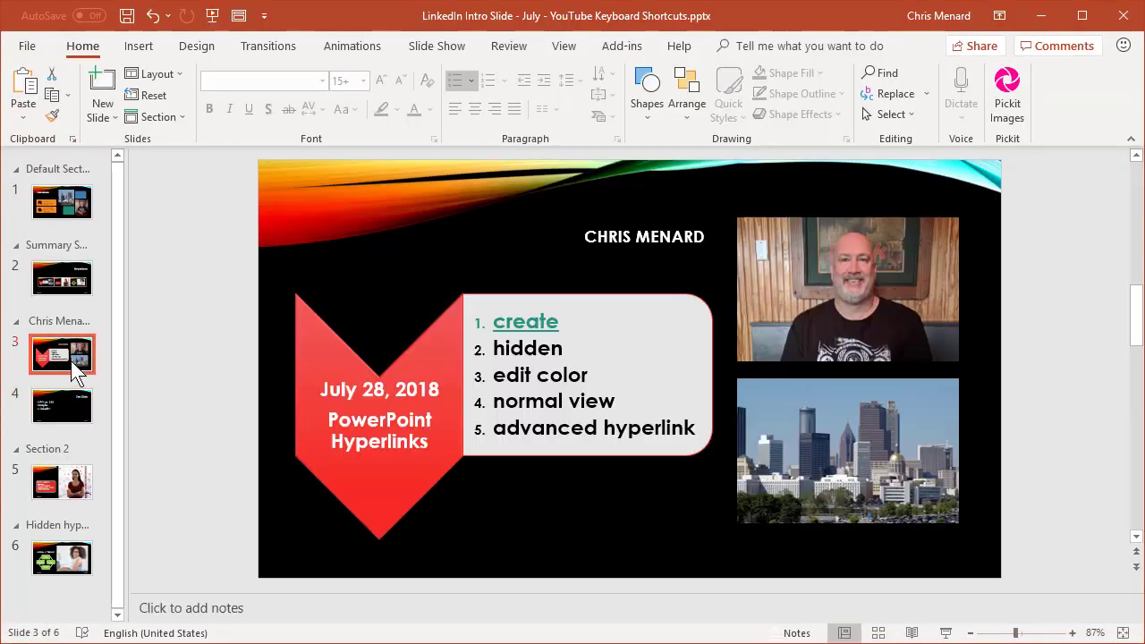